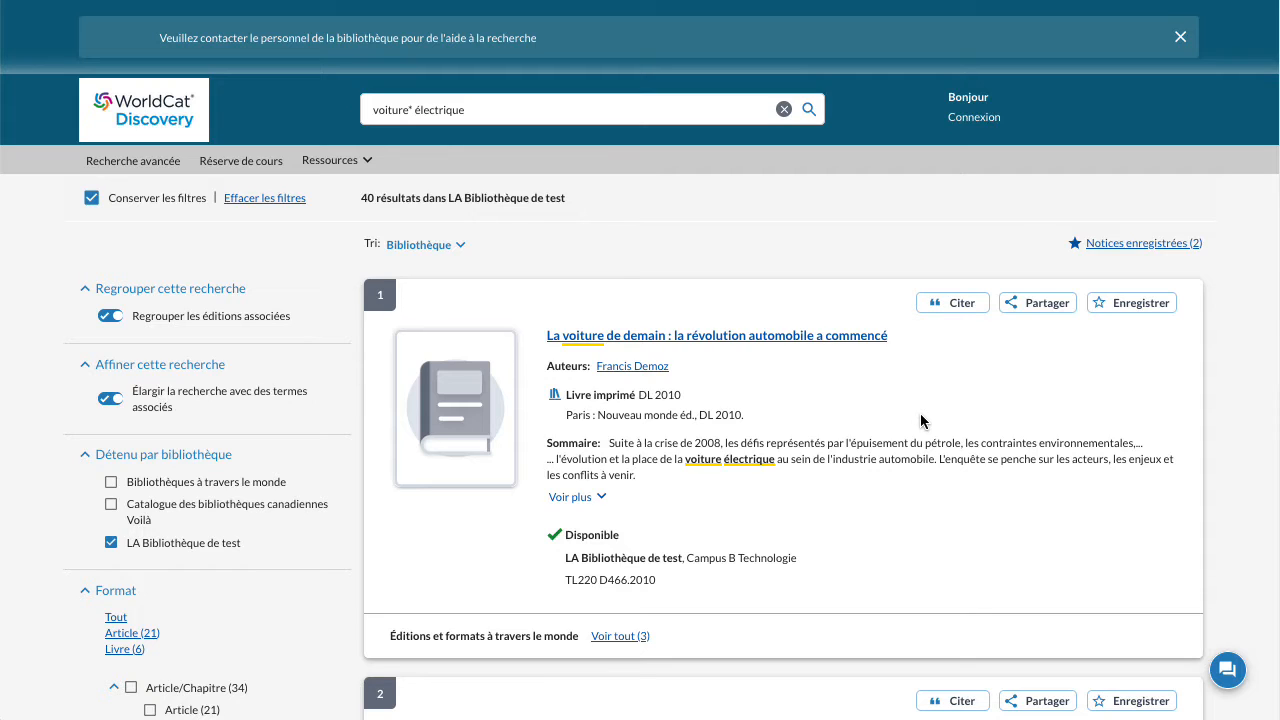
# - Save the first five results of the "voiture* électrique" search and open the list of saved records
pyautogui.click(1146, 305)
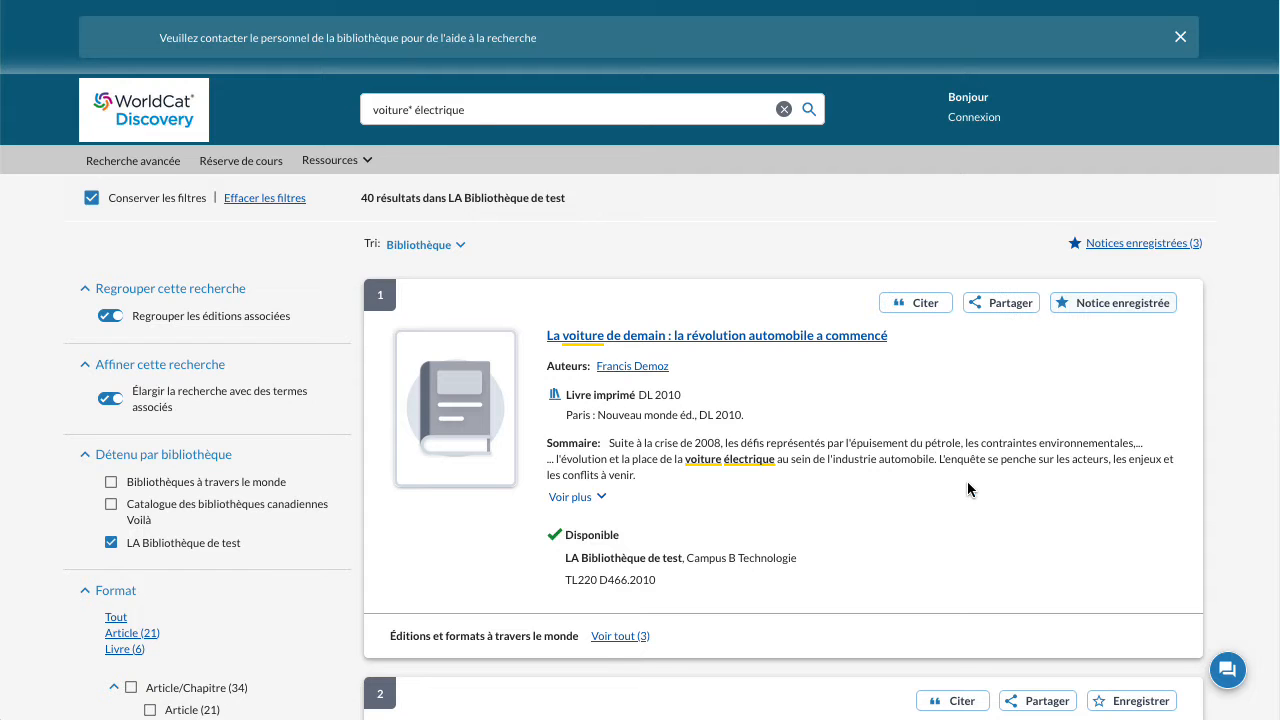
pyautogui.scroll(-3, 969, 476)
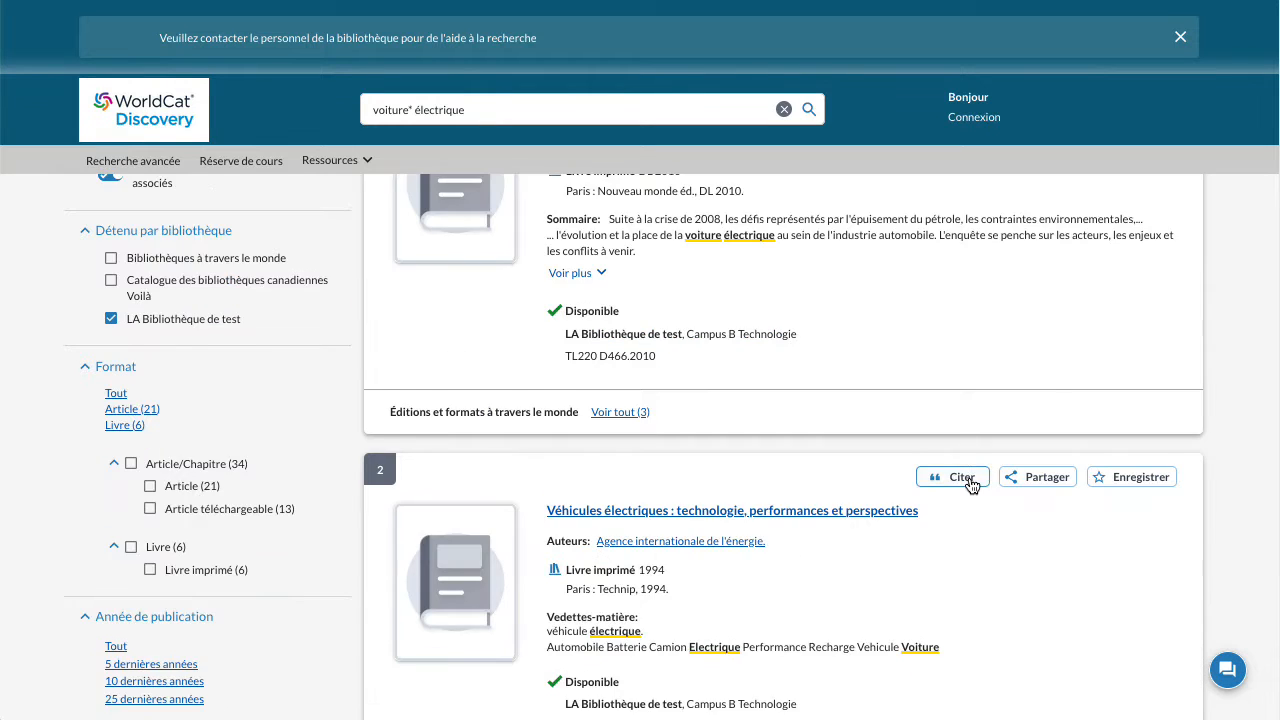
pyautogui.click(1144, 366)
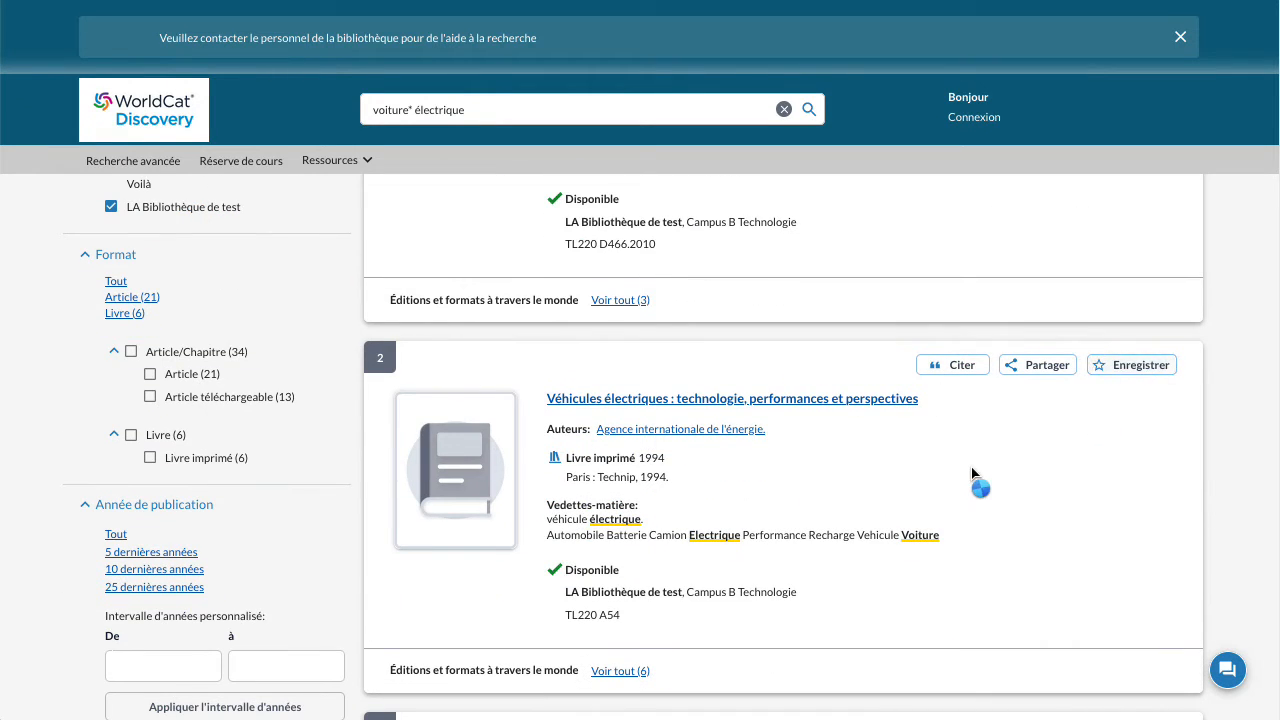
pyautogui.scroll(-2, 1016, 461)
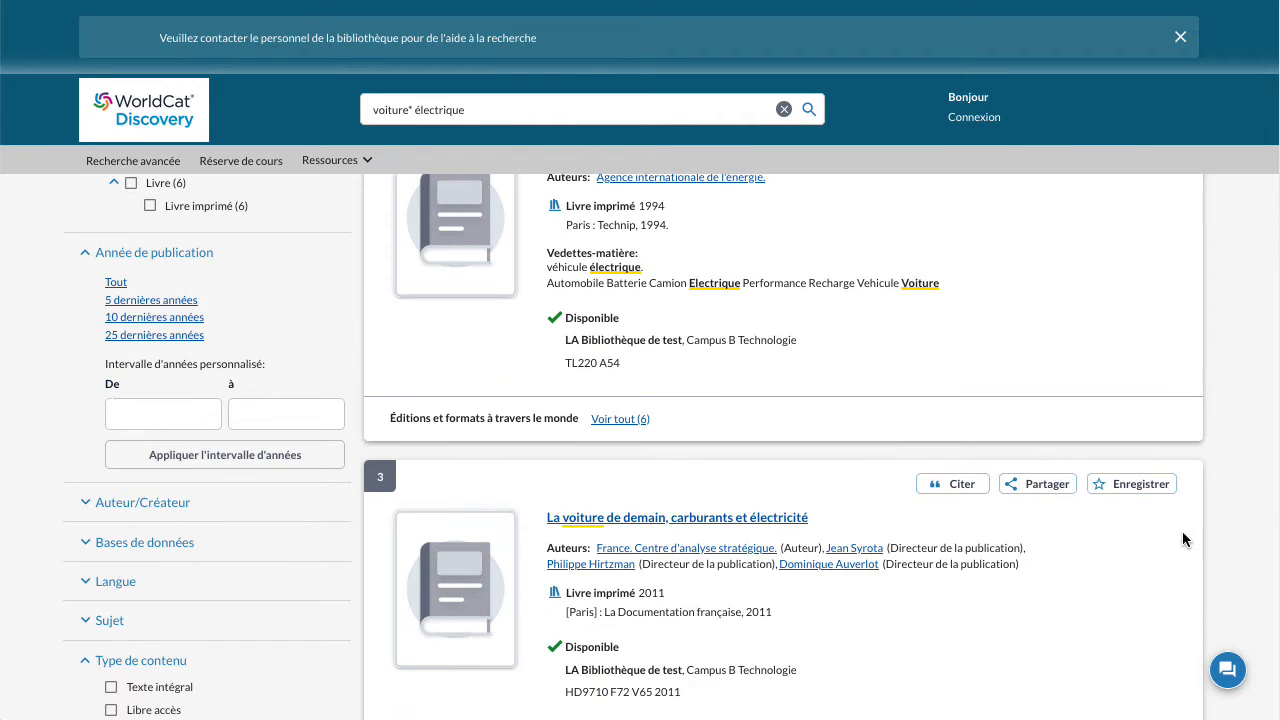
pyautogui.click(1150, 486)
pyautogui.scroll(-3, 1086, 580)
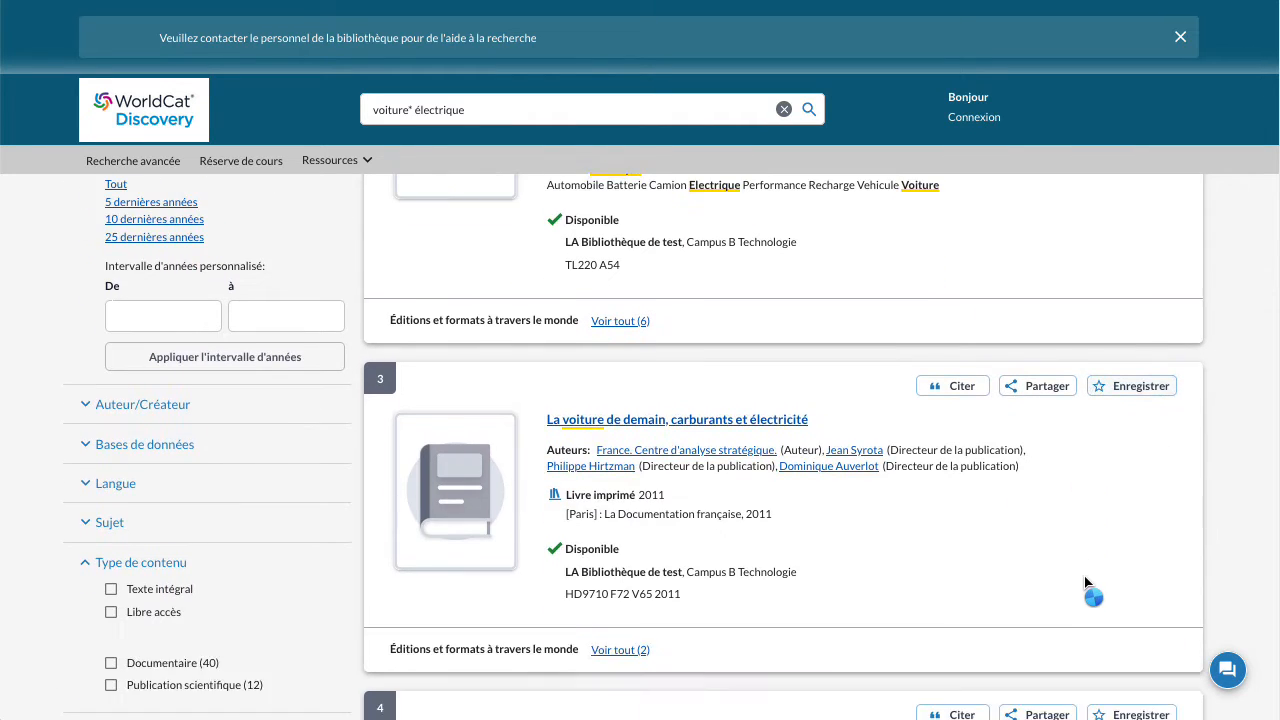
pyautogui.click(1152, 482)
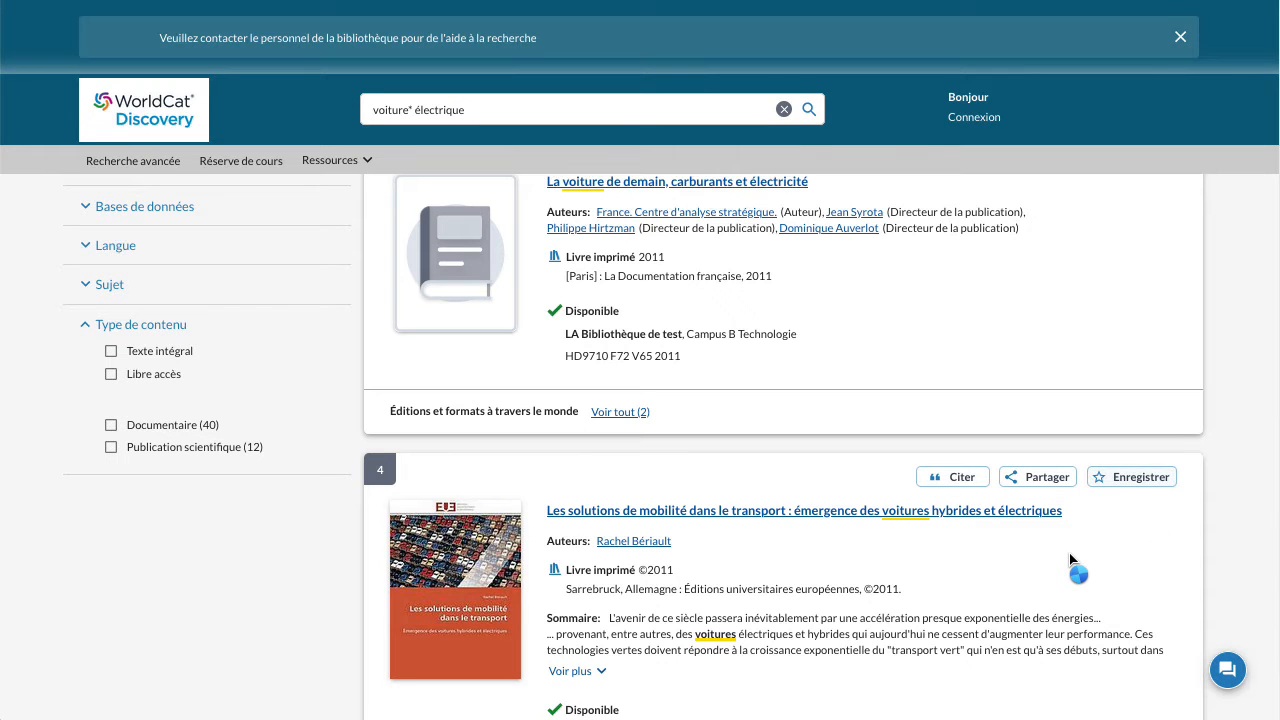
pyautogui.scroll(-4, 1070, 560)
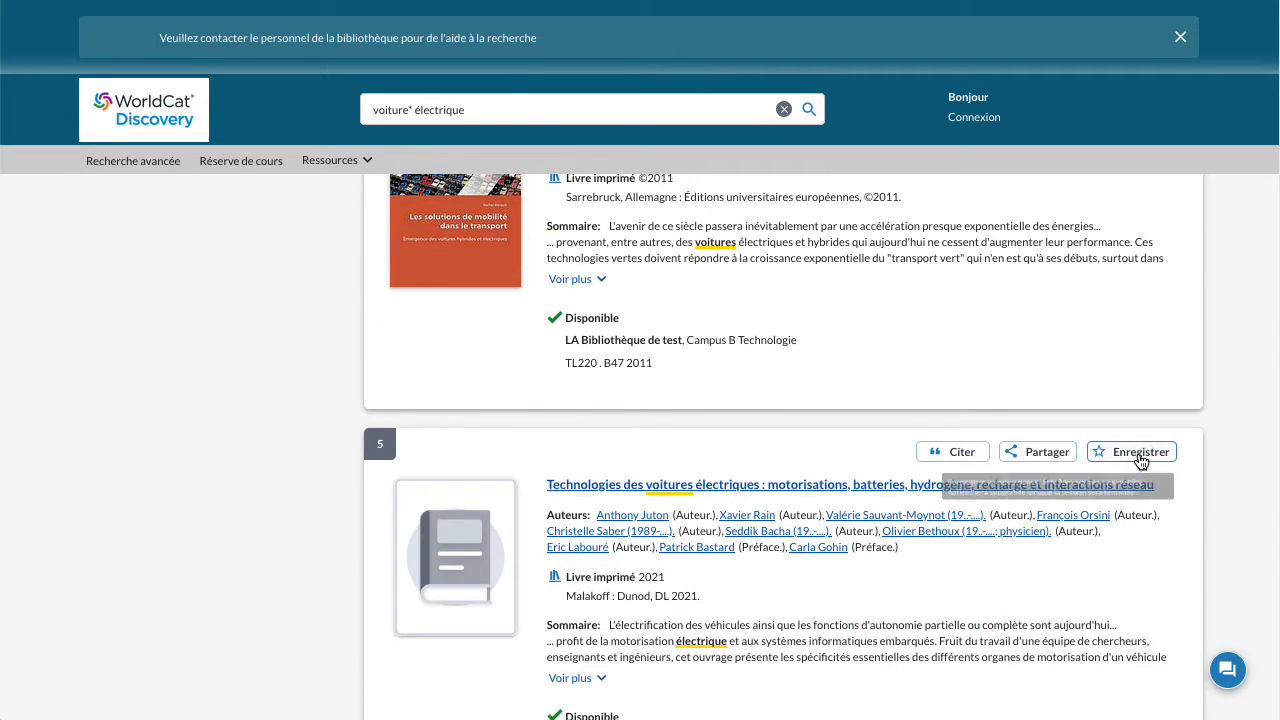
pyautogui.click(1141, 455)
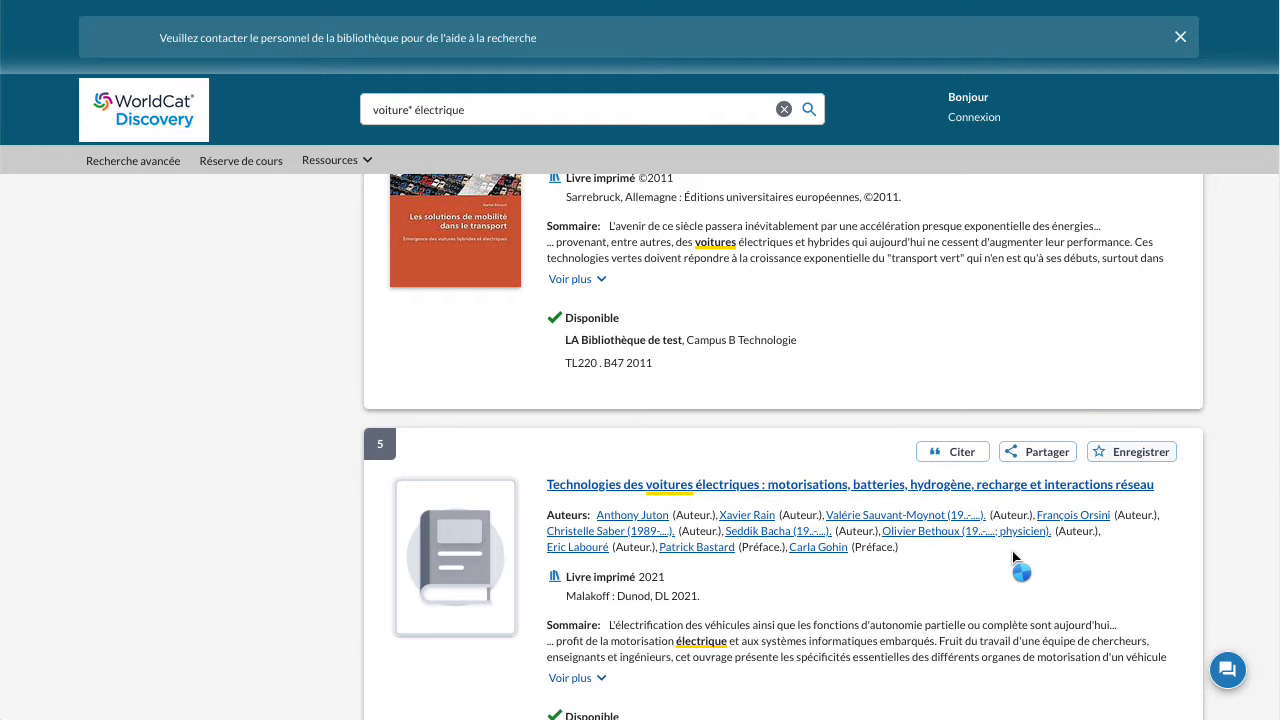
pyautogui.scroll(-3, 1012, 560)
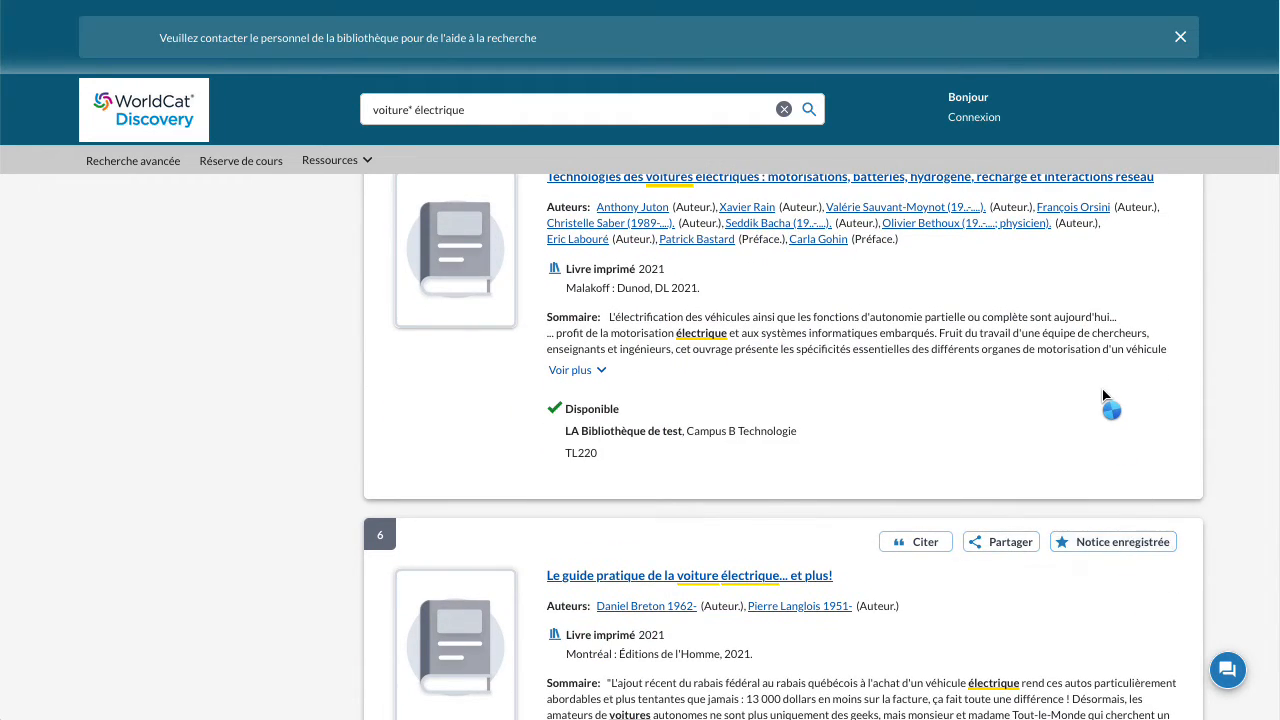
pyautogui.scroll(20, 1104, 396)
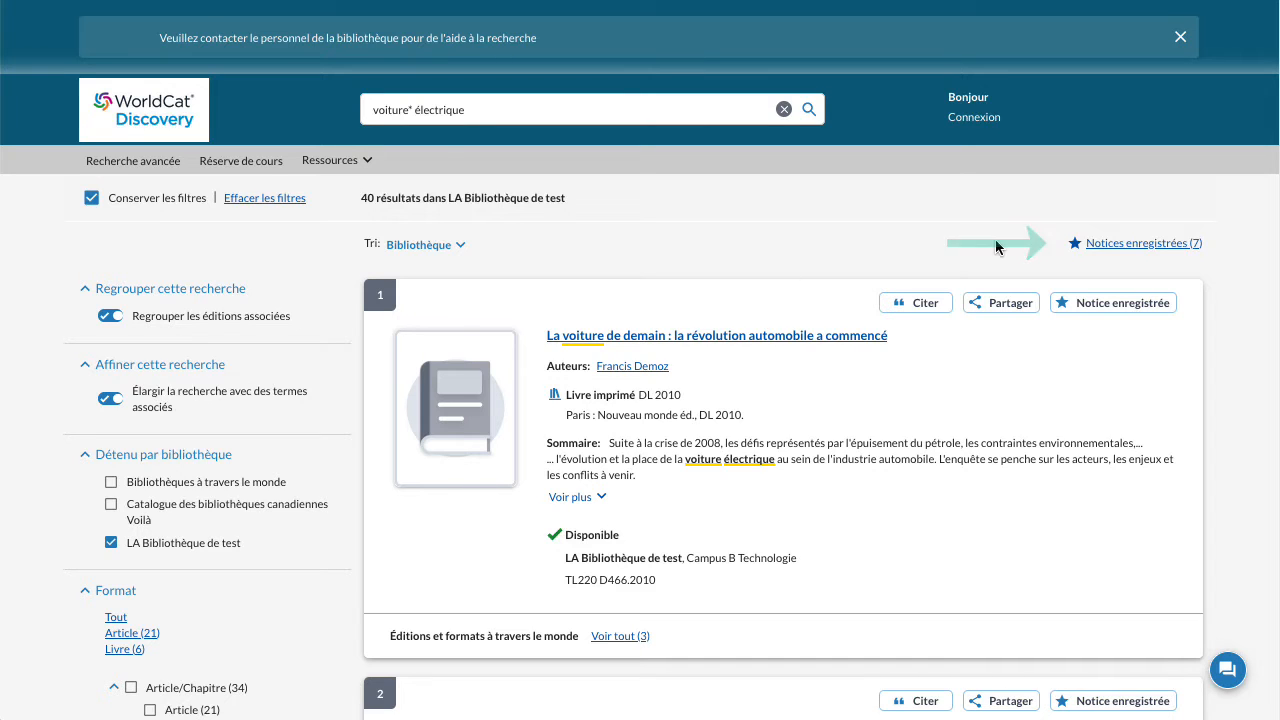
pyautogui.click(1162, 248)
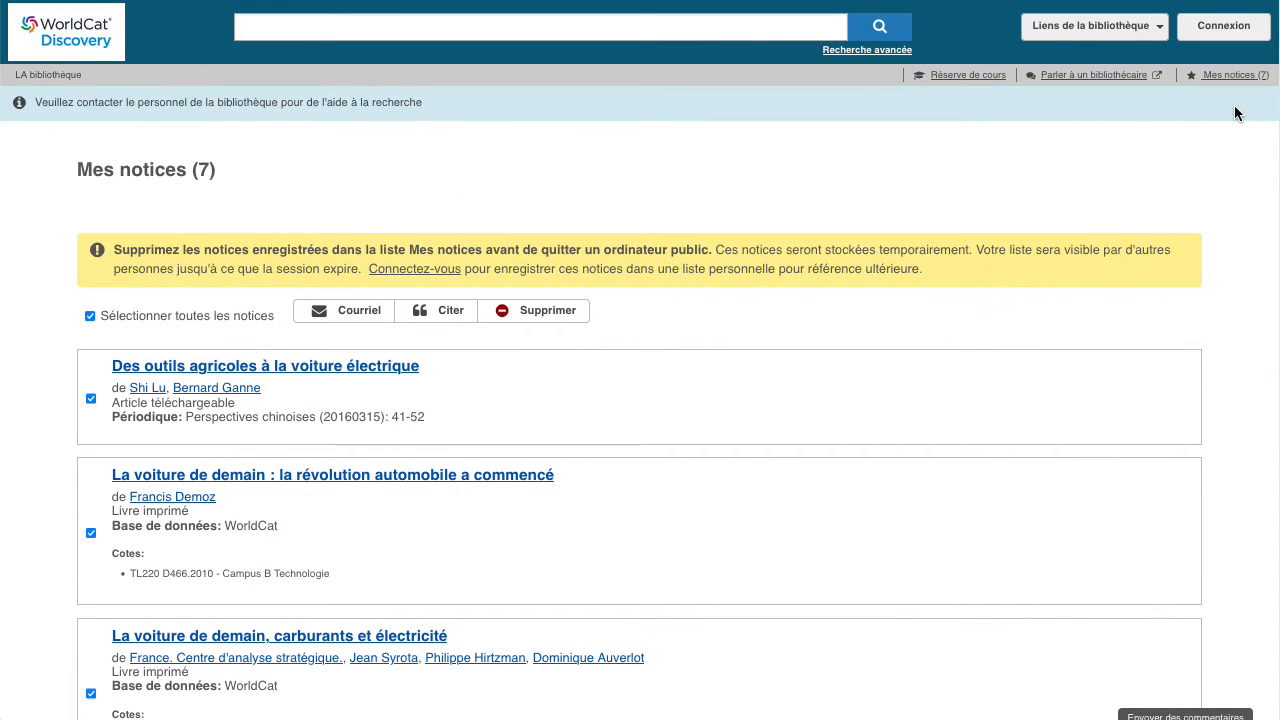
# - Sign in to the library account by entering the username and the account password
pyautogui.click(1224, 30)
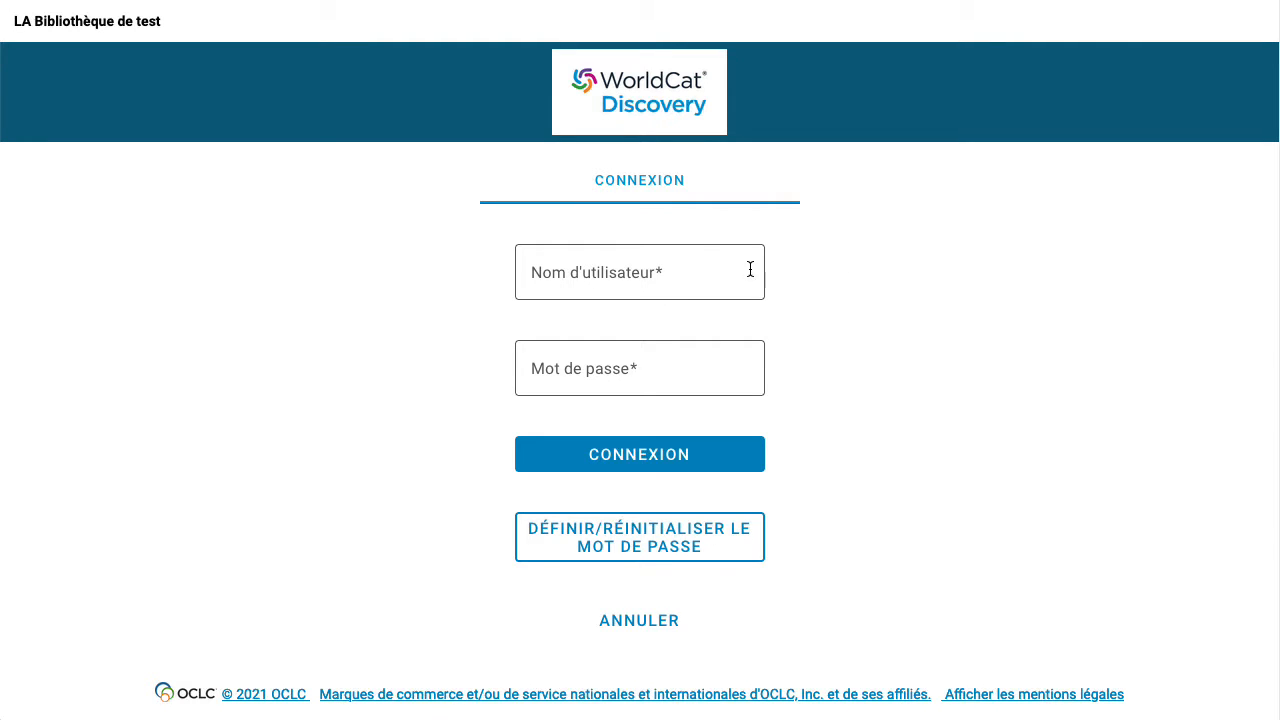
pyautogui.click(714, 273)
pyautogui.write('melissa')
pyautogui.press('Tab')
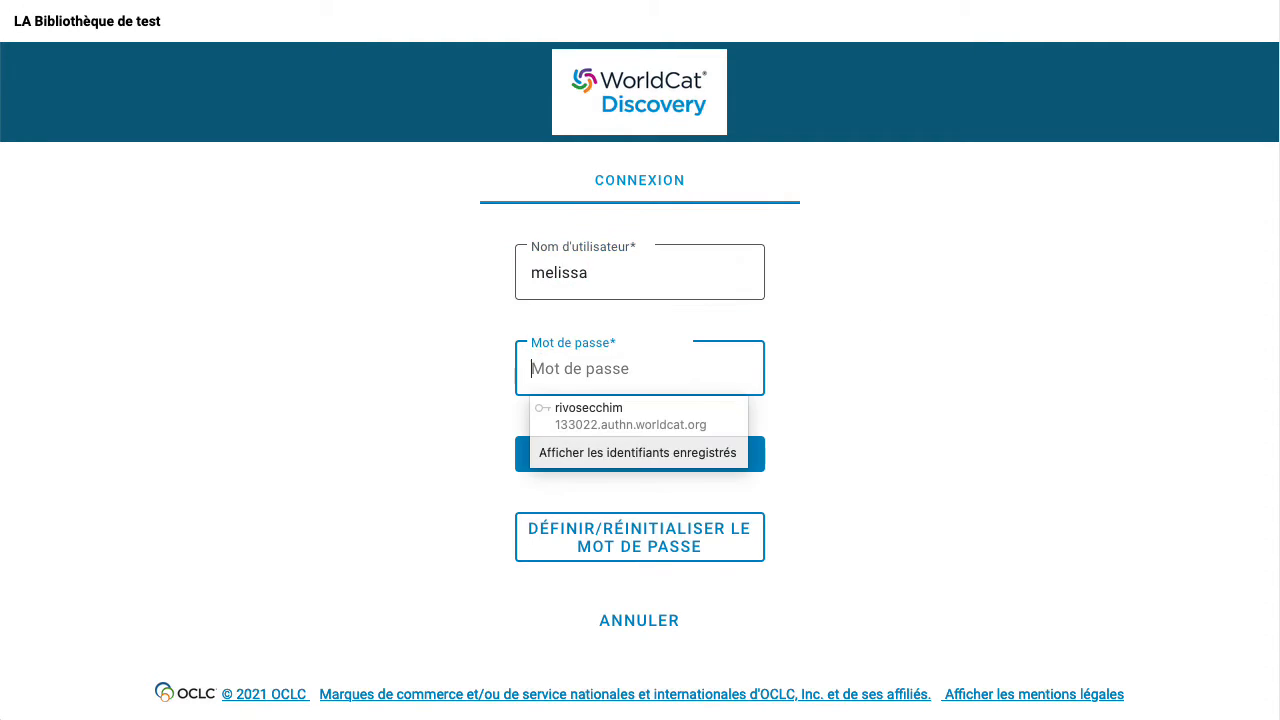
pyautogui.write('•••••')
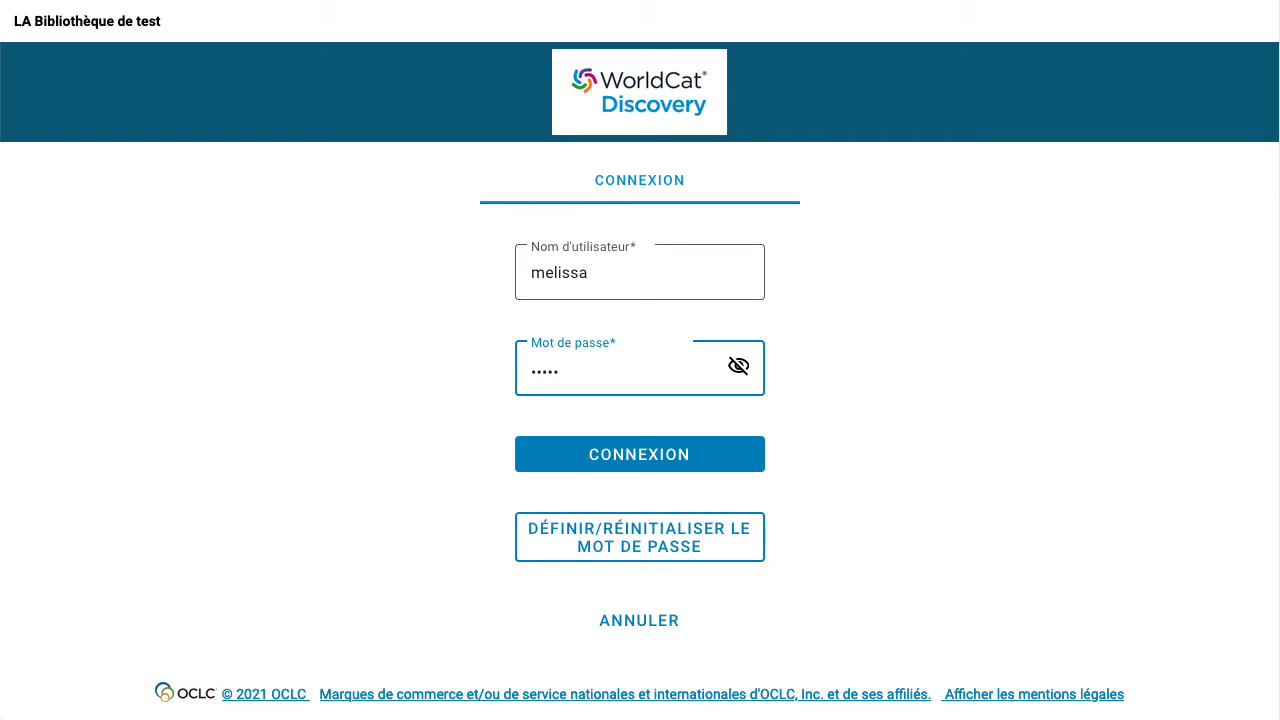
pyautogui.write('••••••')
pyautogui.press('Return')
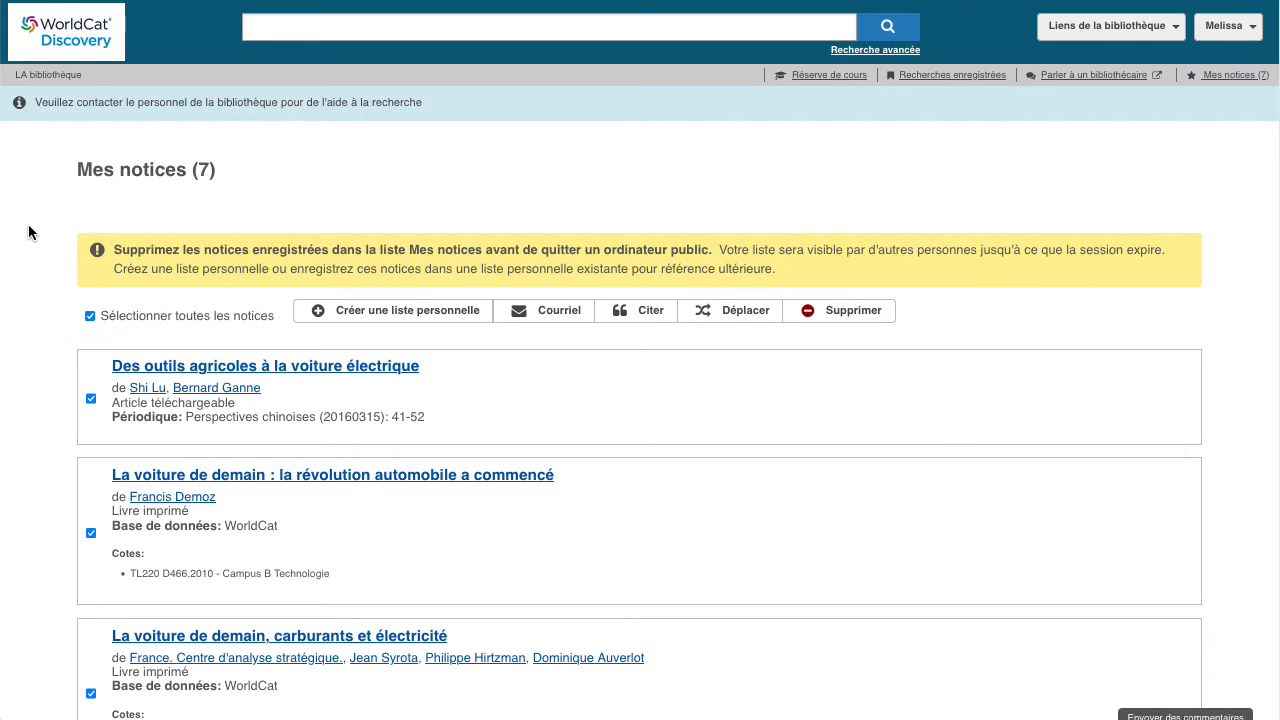
# - Create a shared (Partagée) personal list from all saved records, named "voitures électriques" with the description "Projet pour GEOG 470"
pyautogui.click(458, 316)
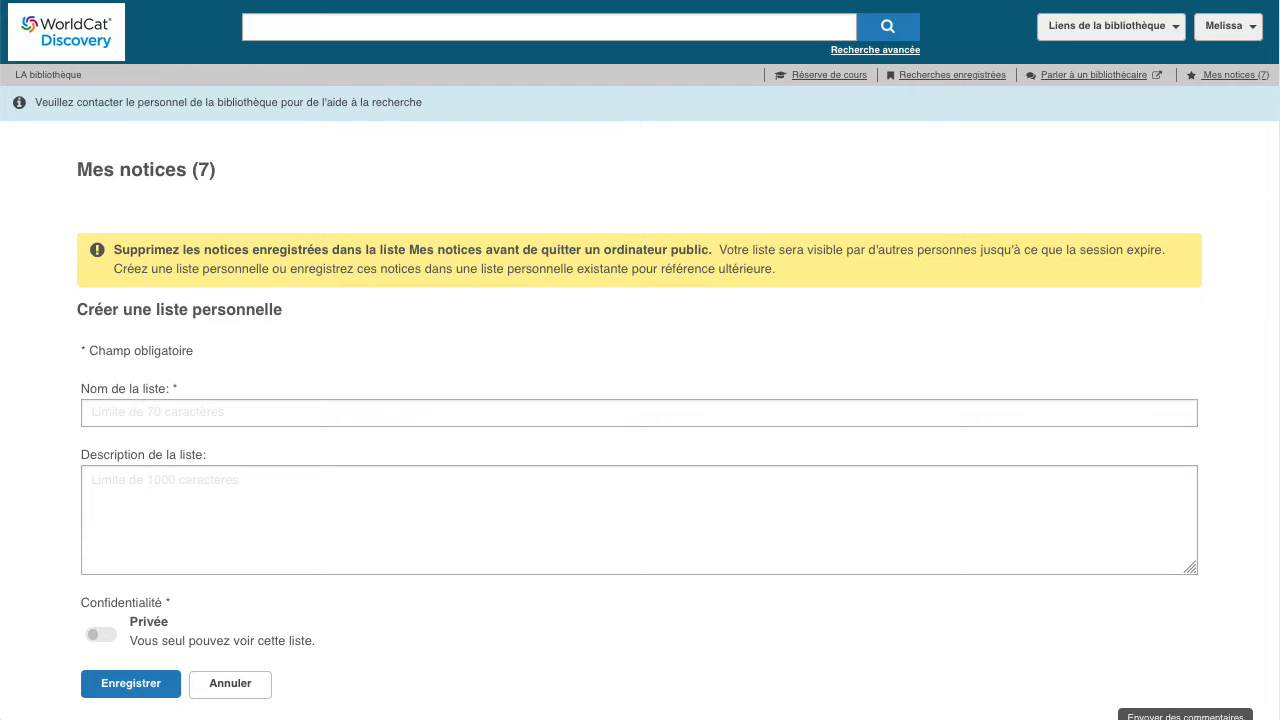
pyautogui.click(224, 411)
pyautogui.write('voitures électriques')
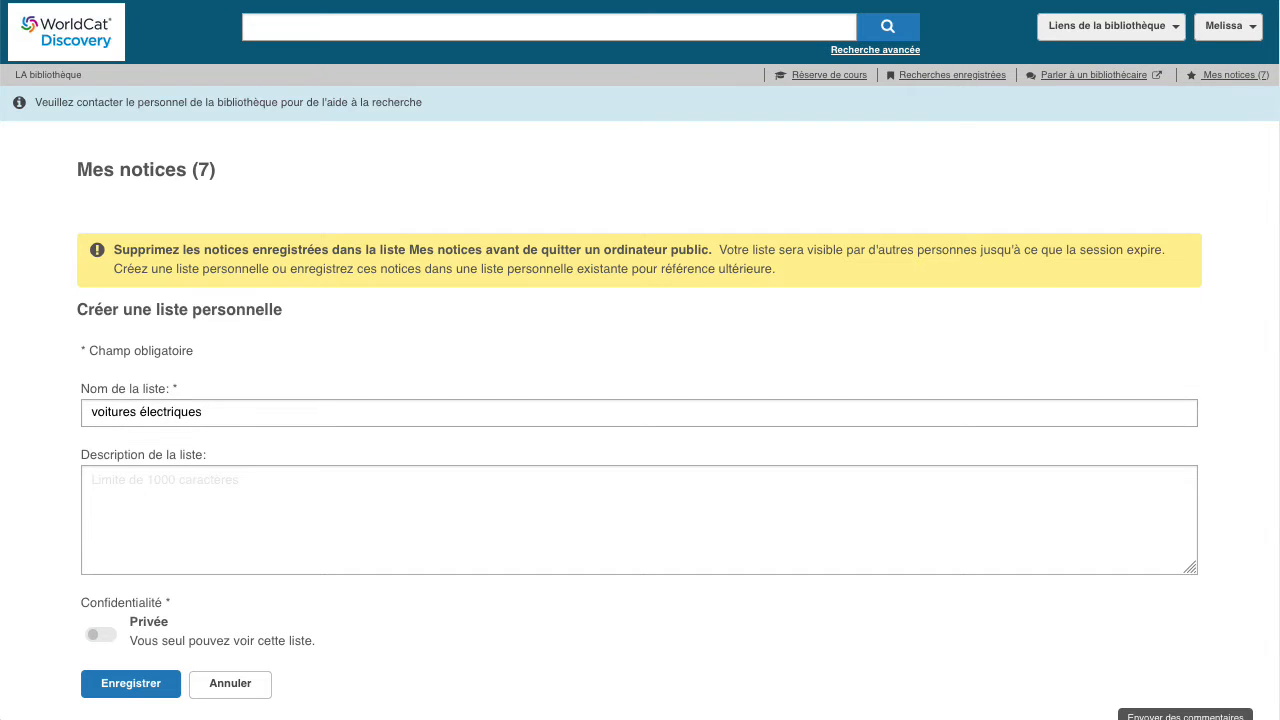
pyautogui.click(214, 497)
pyautogui.write('Projet pour GEOG 470')
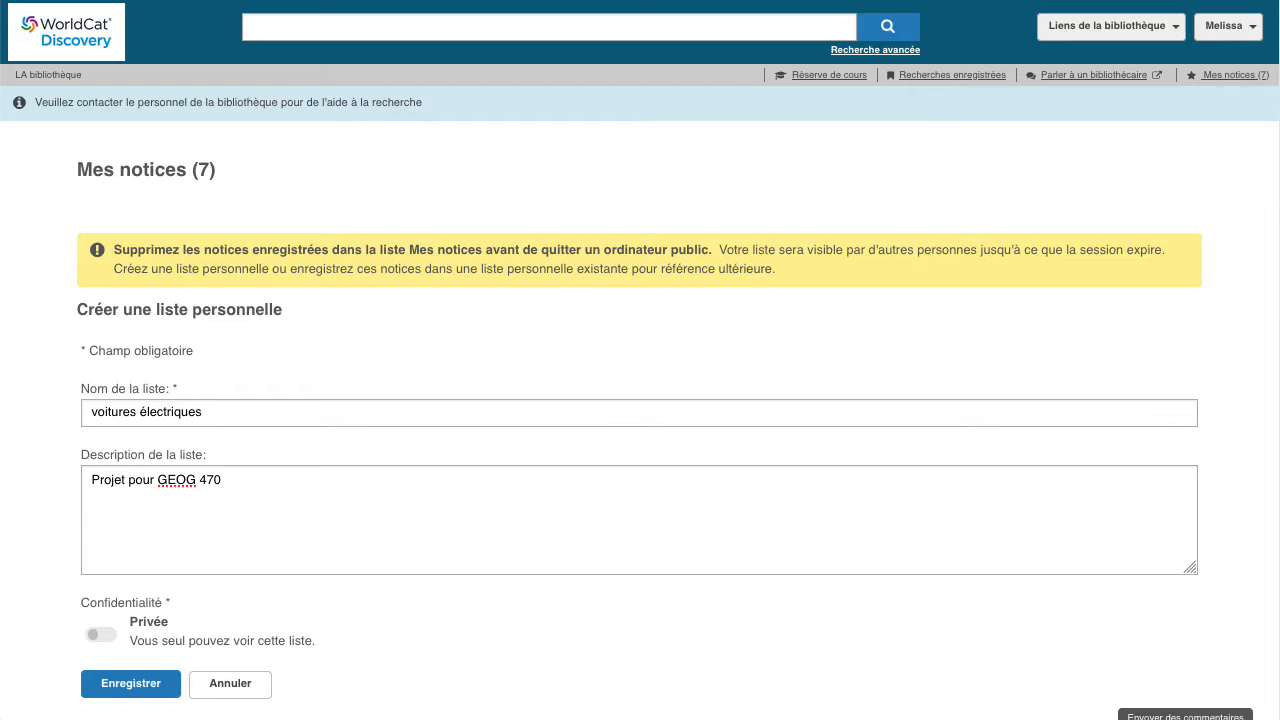
pyautogui.click(106, 634)
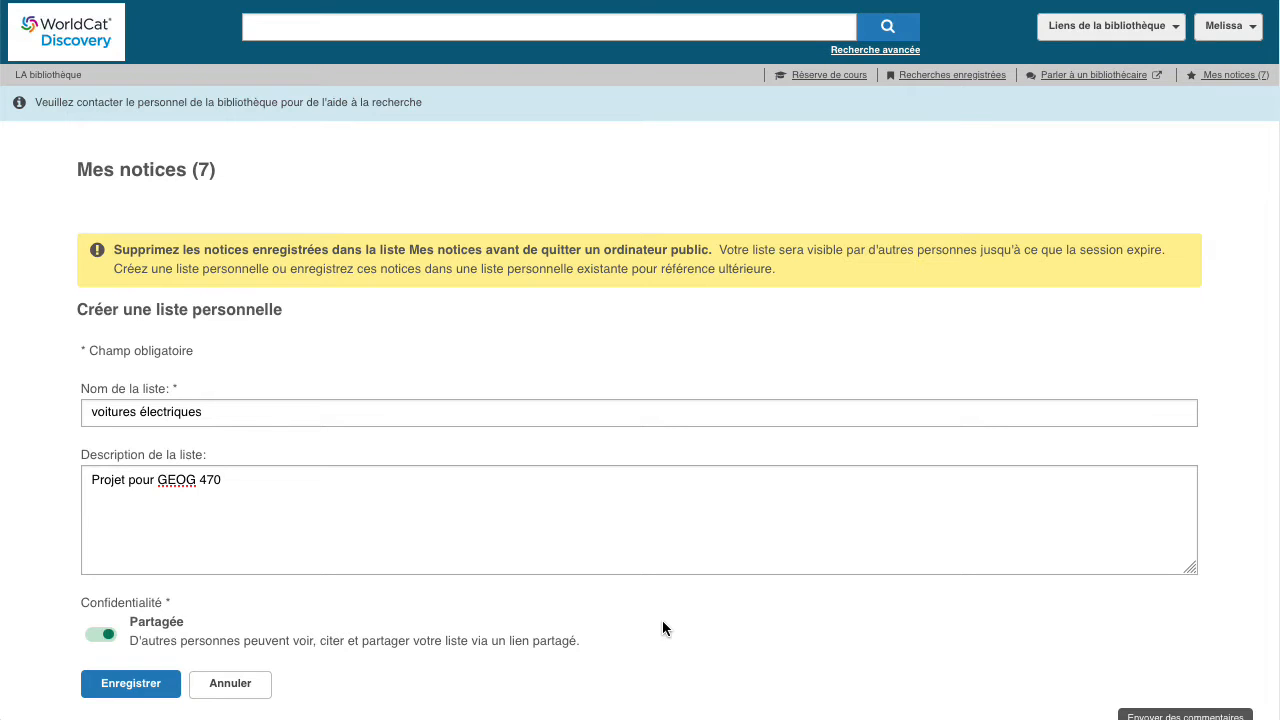
pyautogui.click(131, 684)
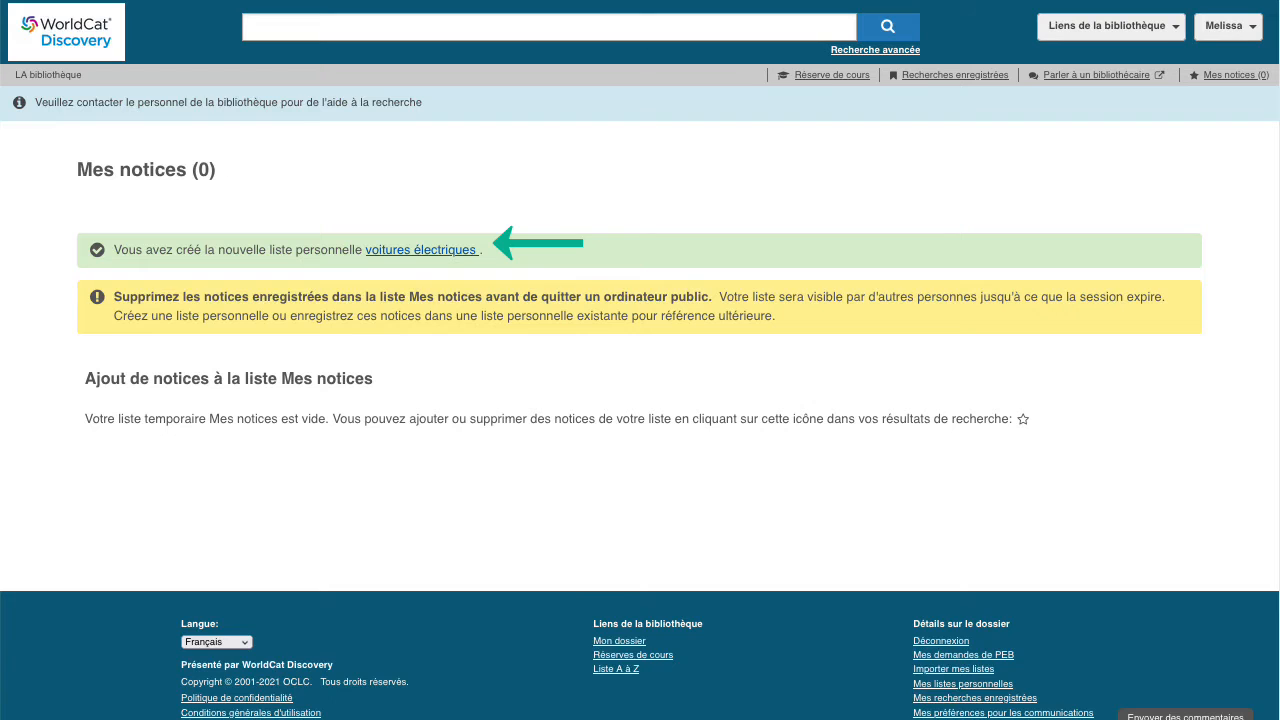
# - Open the new voitures électriques list, view the e-mail form for sharing it, and close the form without sending
pyautogui.click(427, 255)
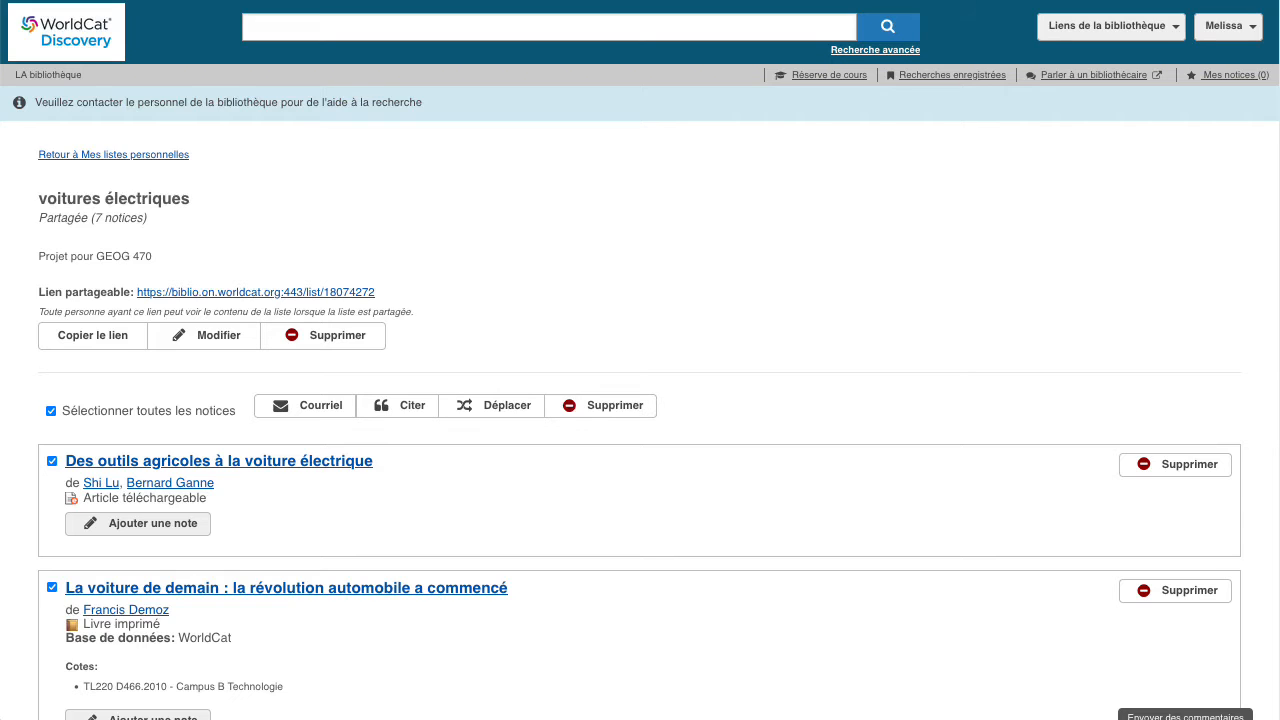
pyautogui.click(318, 407)
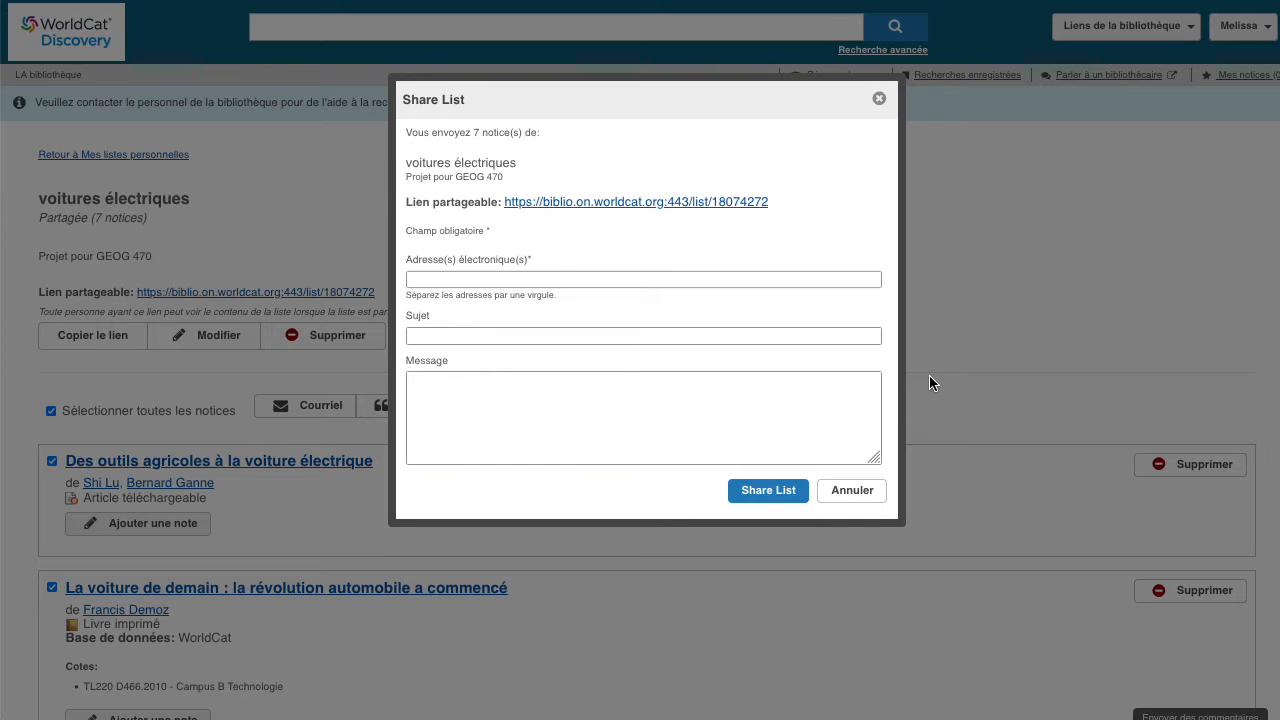
pyautogui.click(850, 491)
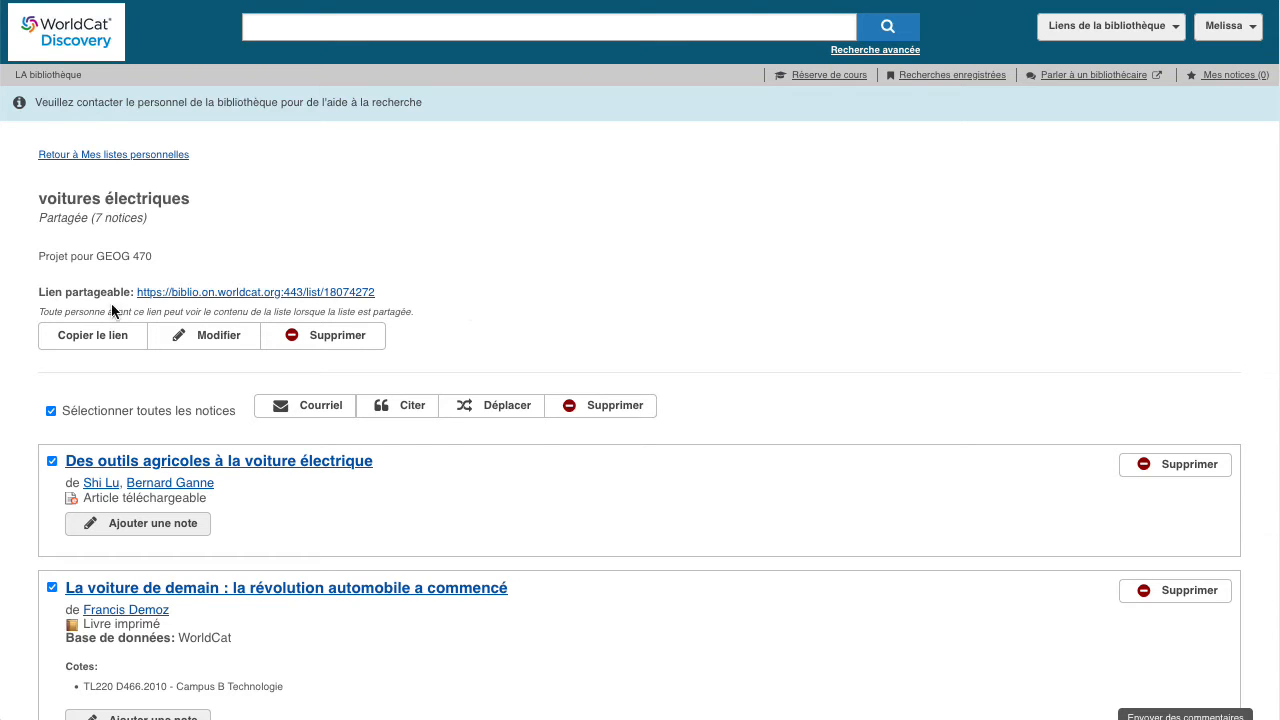
# - View the citations for all records in the voitures électriques list in APA 7th ed. style and close them
pyautogui.click(401, 408)
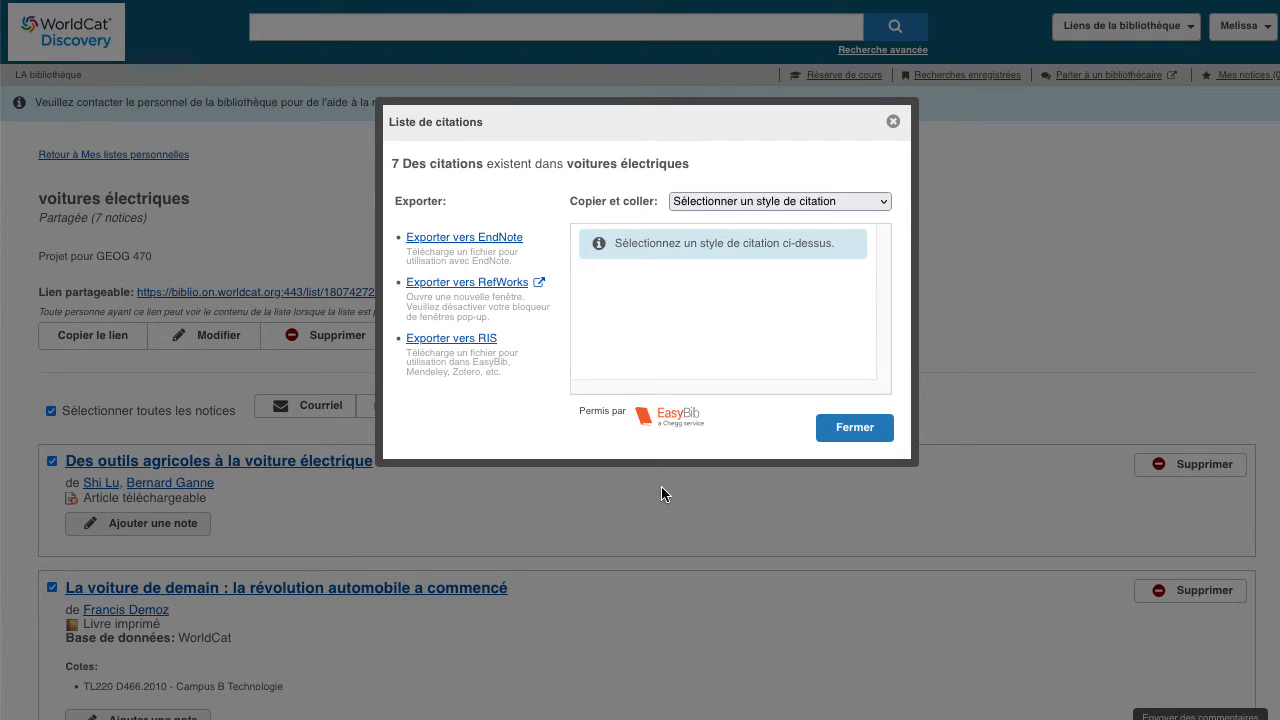
pyautogui.click(843, 203)
pyautogui.click(833, 251)
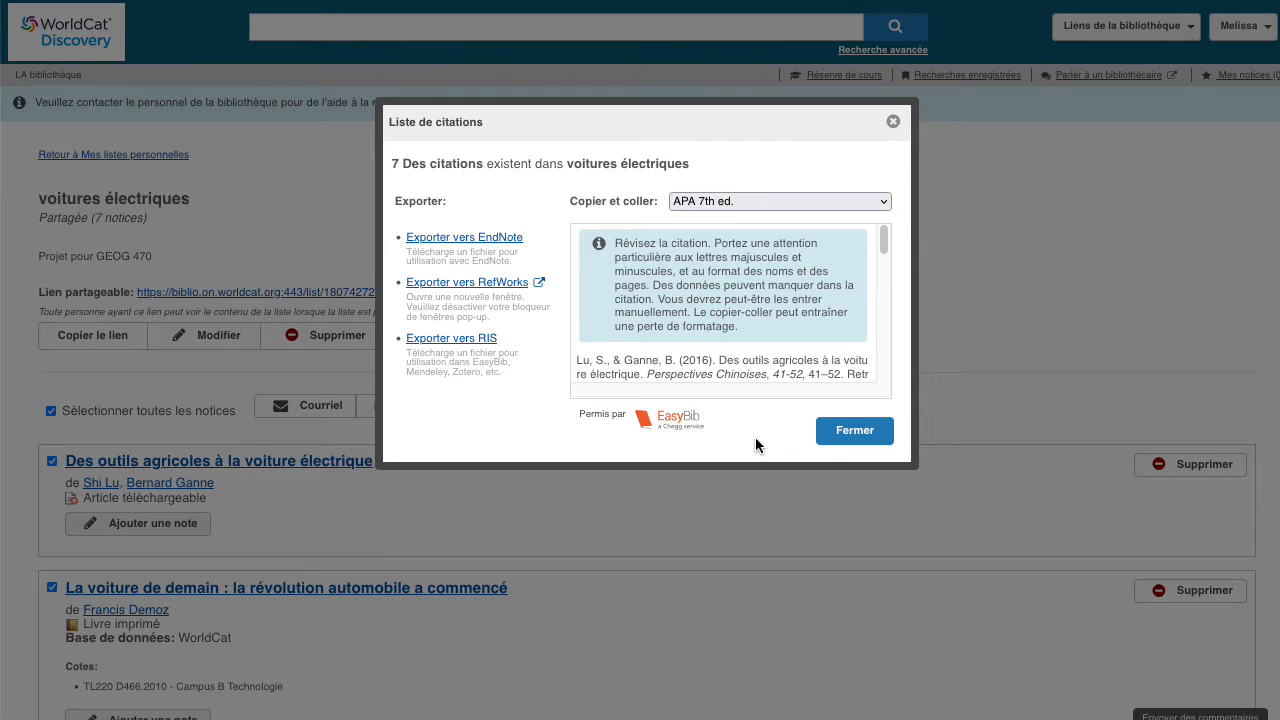
pyautogui.click(871, 438)
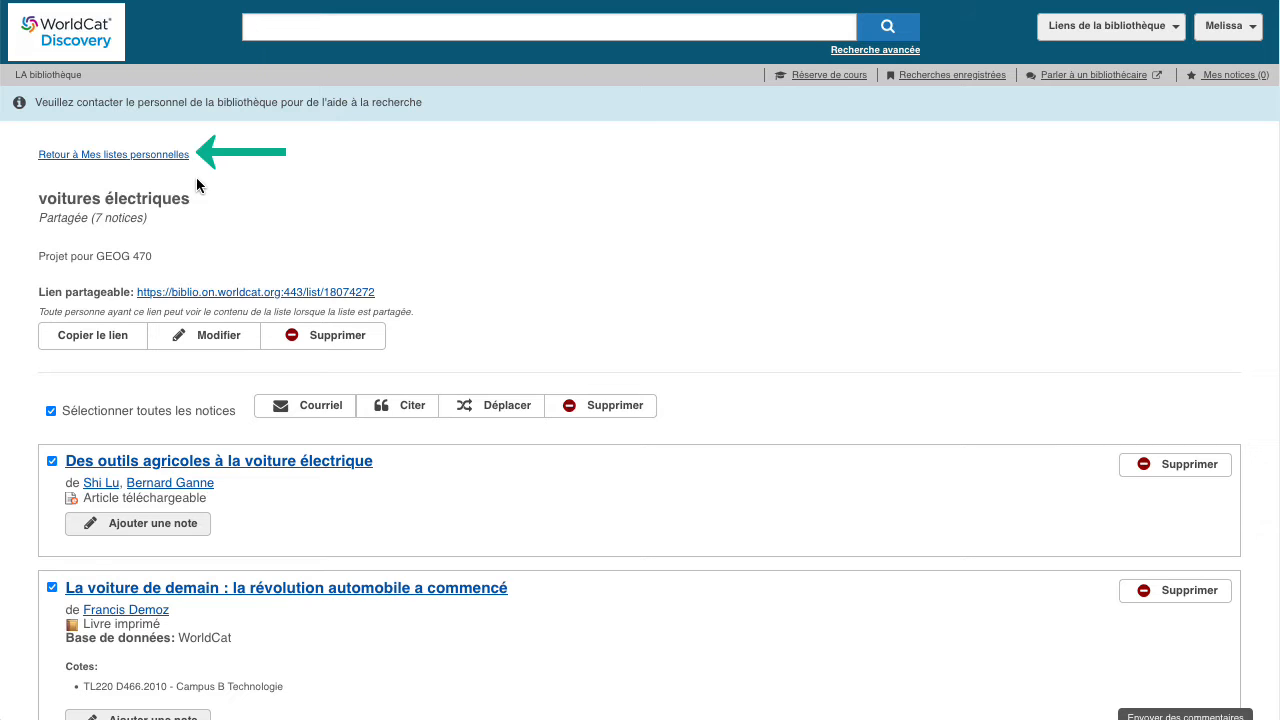
# - Return to the overview of personal lists and open the Histoire du jazz list
pyautogui.click(180, 156)
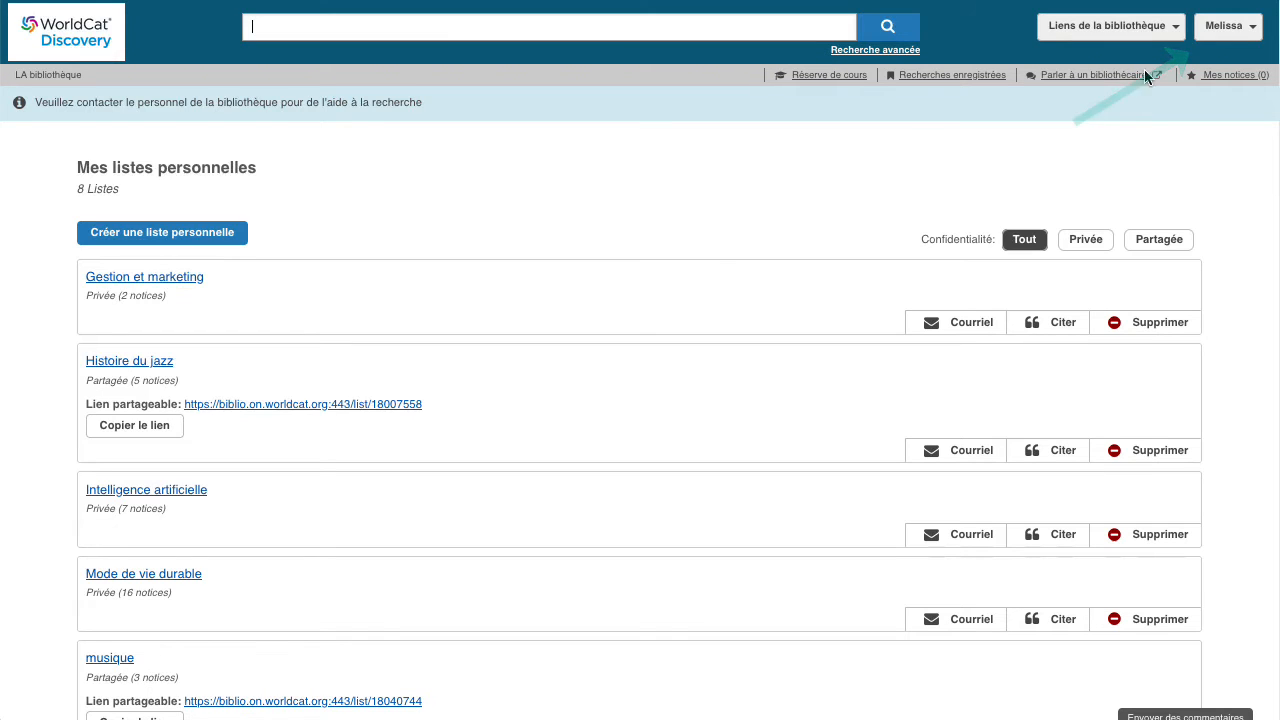
pyautogui.click(1252, 32)
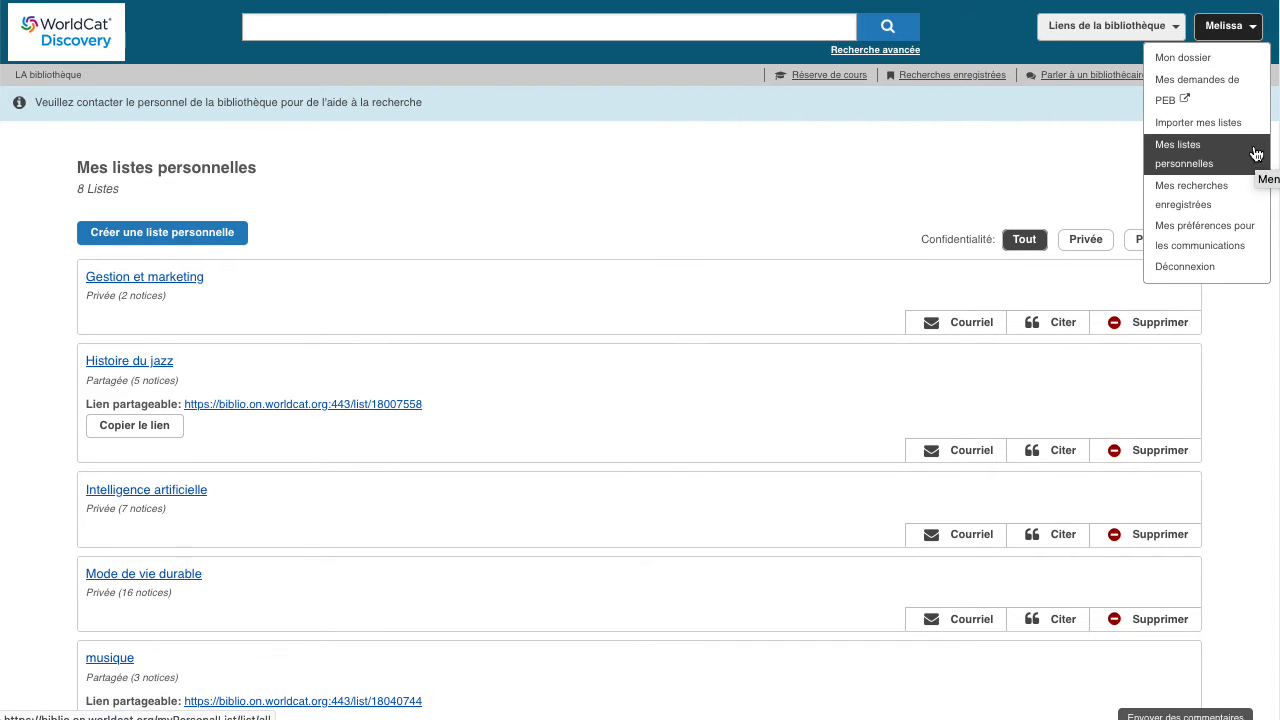
pyautogui.click(1244, 24)
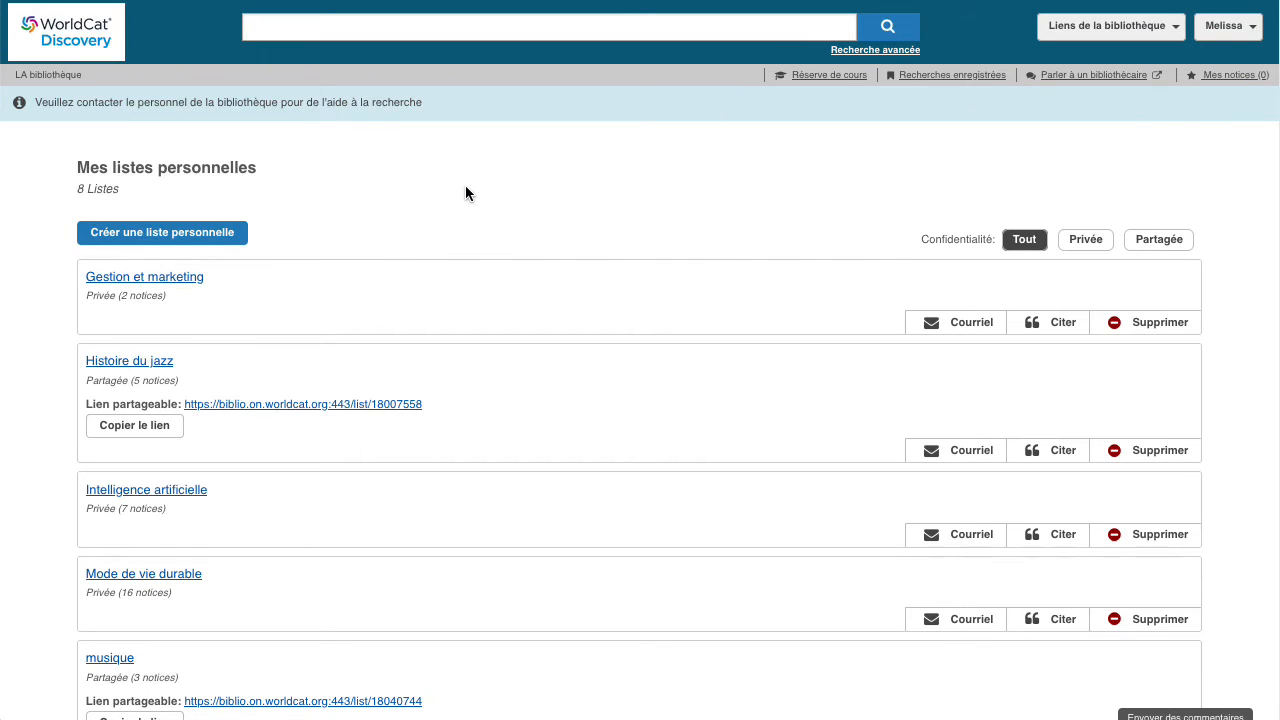
pyautogui.scroll(-1, 455, 250)
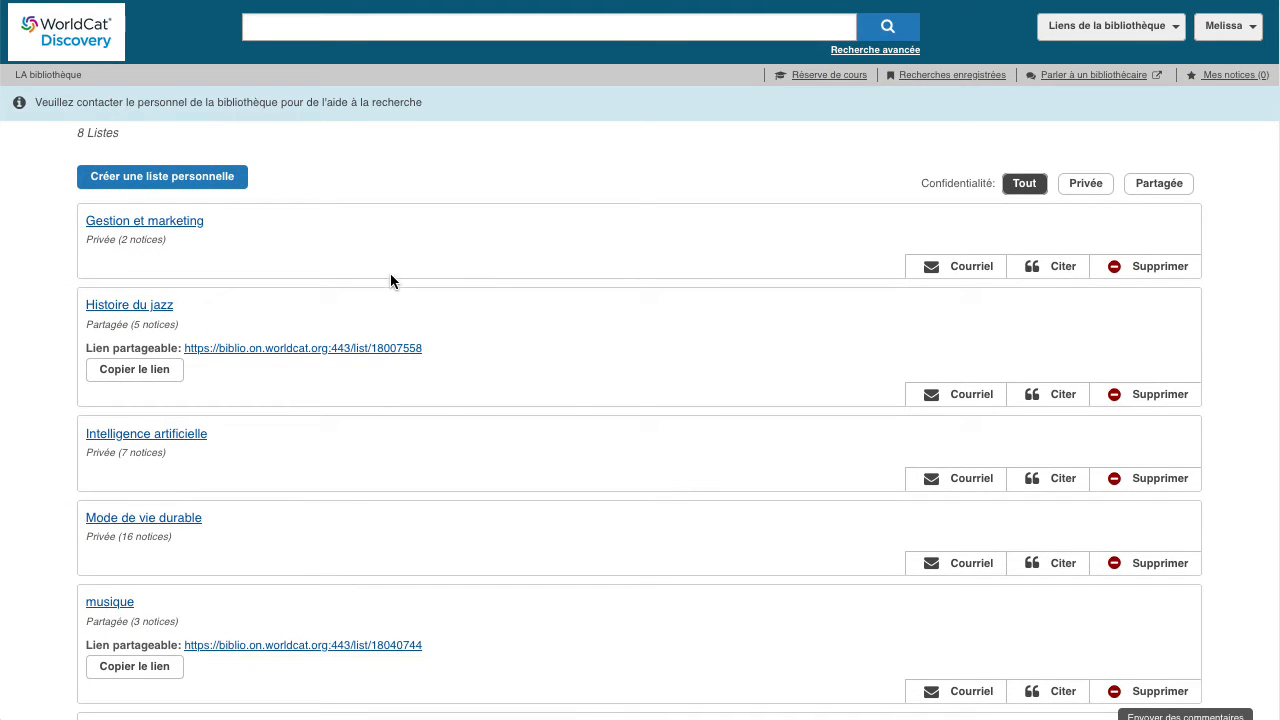
pyautogui.click(152, 309)
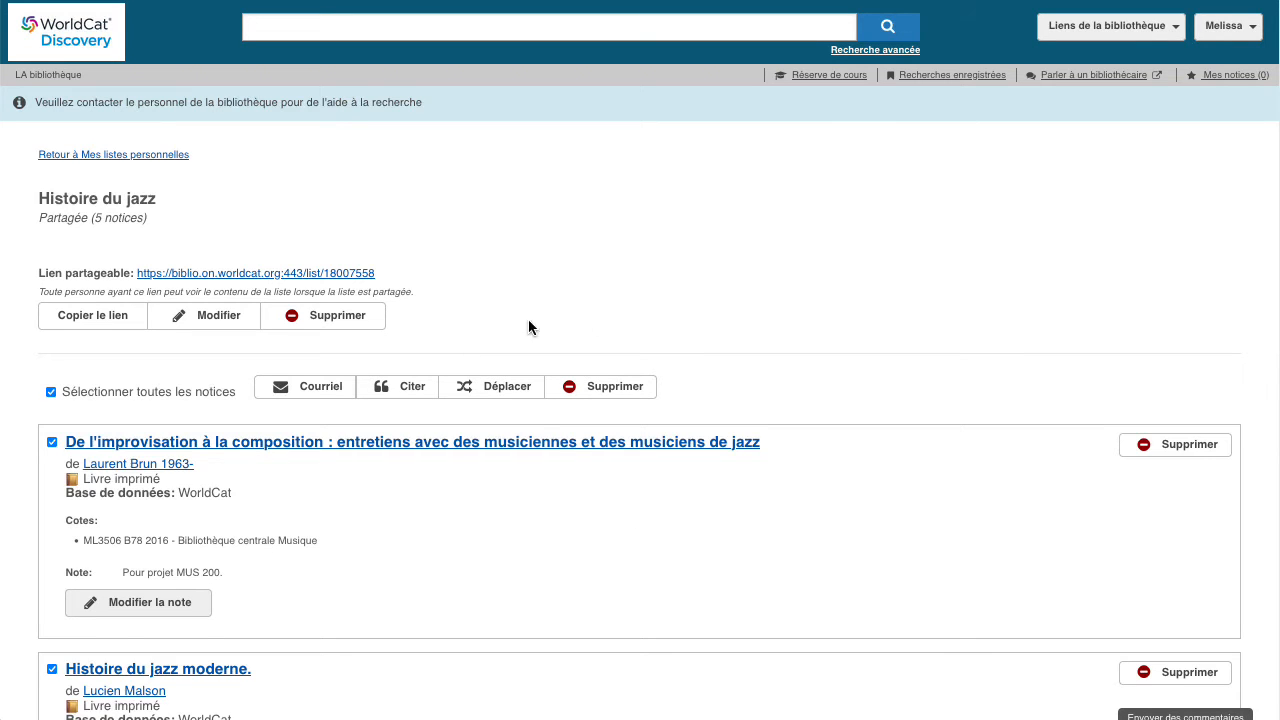
# - Change the Histoire du jazz list's privacy from shared to private (Privée) and save the change
pyautogui.click(218, 316)
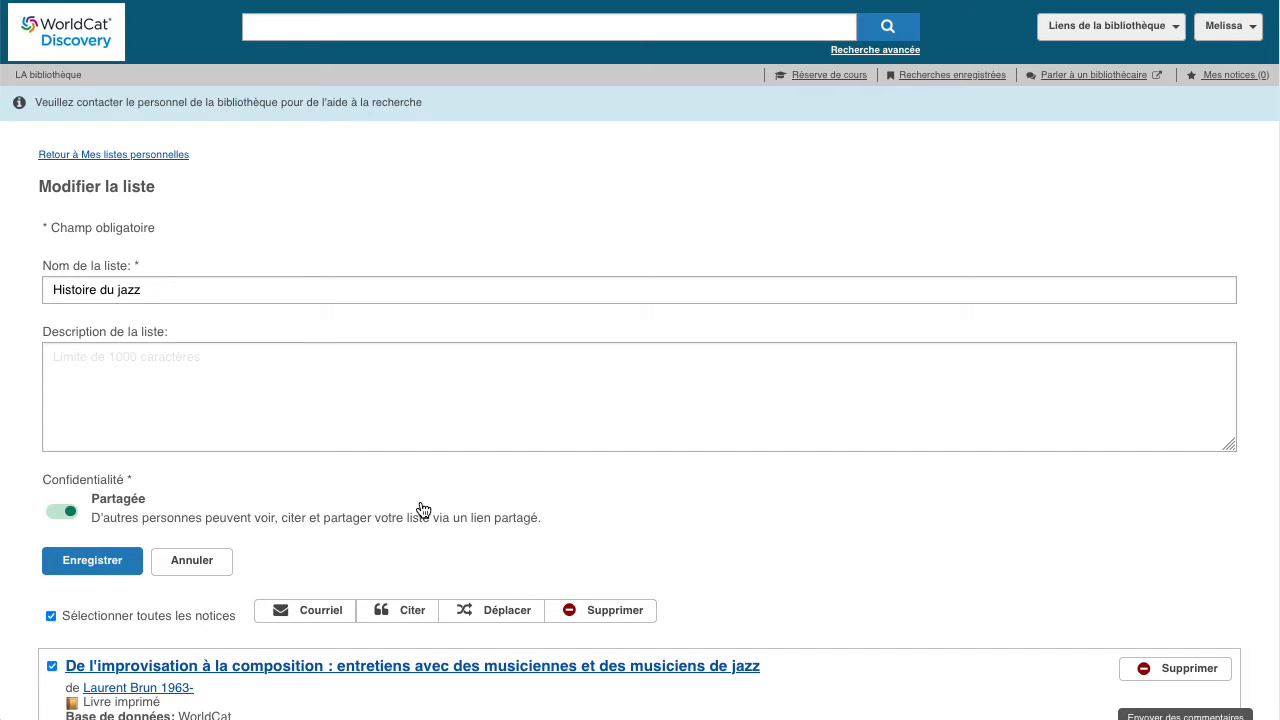
pyautogui.click(113, 562)
pyautogui.click(66, 513)
pyautogui.click(111, 566)
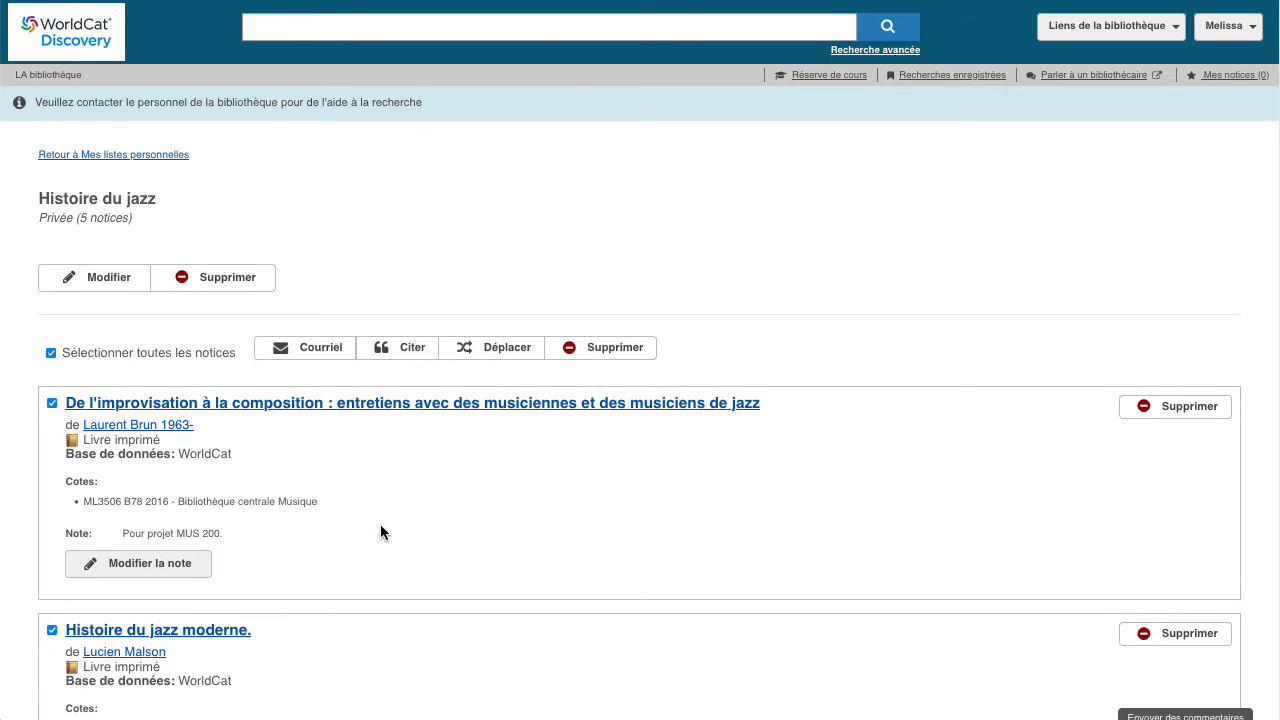
# - Delete the Histoire Québec record from the Histoire du jazz list and confirm the removal
pyautogui.scroll(-1, 380, 532)
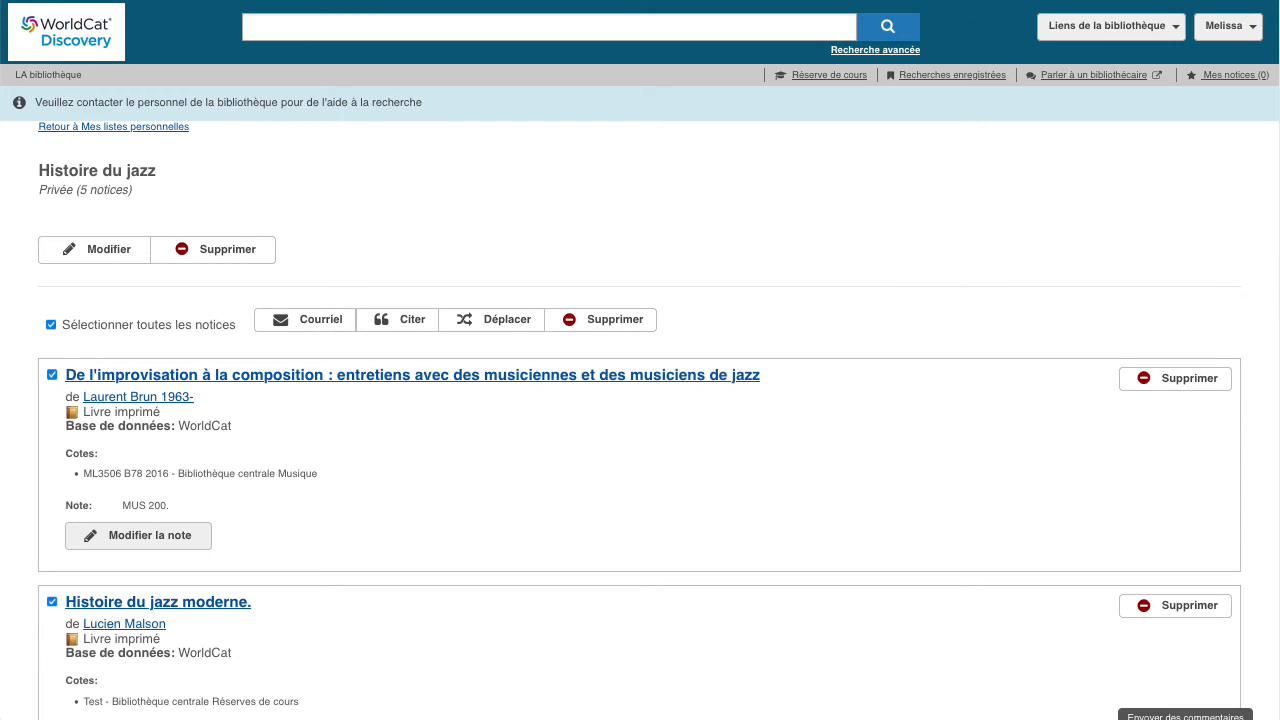
pyautogui.scroll(-6, 842, 375)
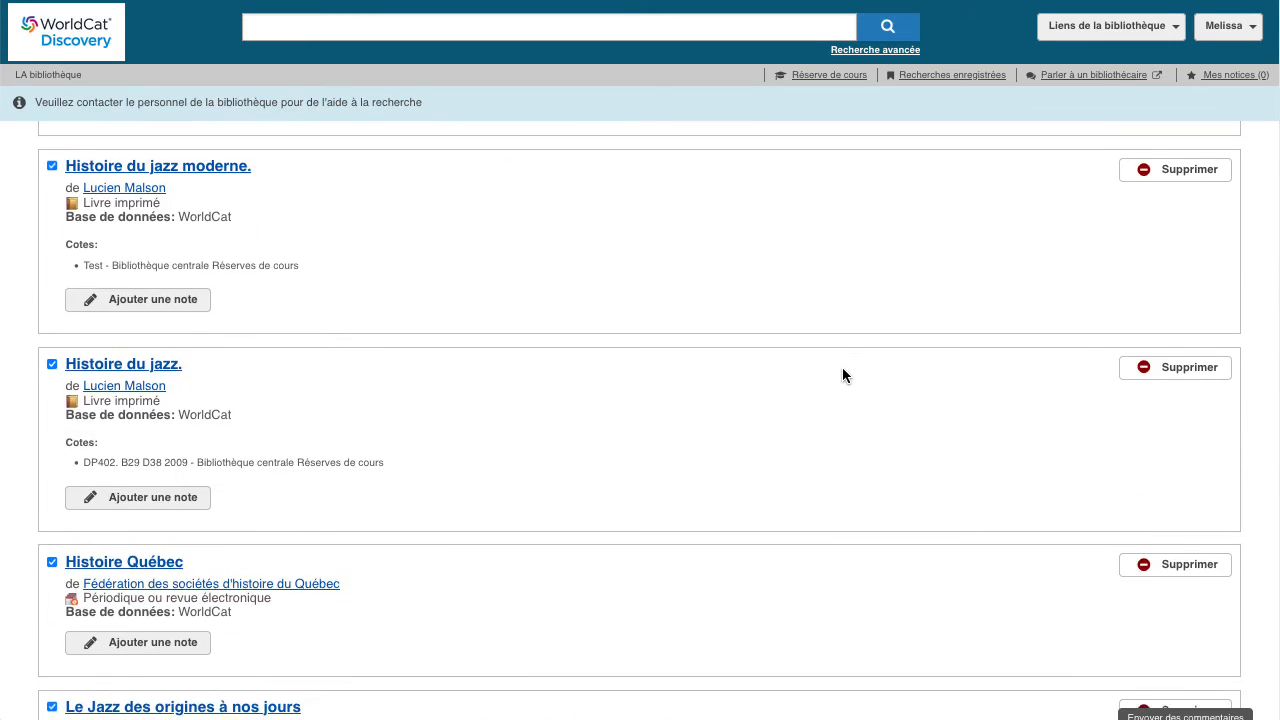
pyautogui.scroll(-1, 842, 375)
pyautogui.click(1130, 356)
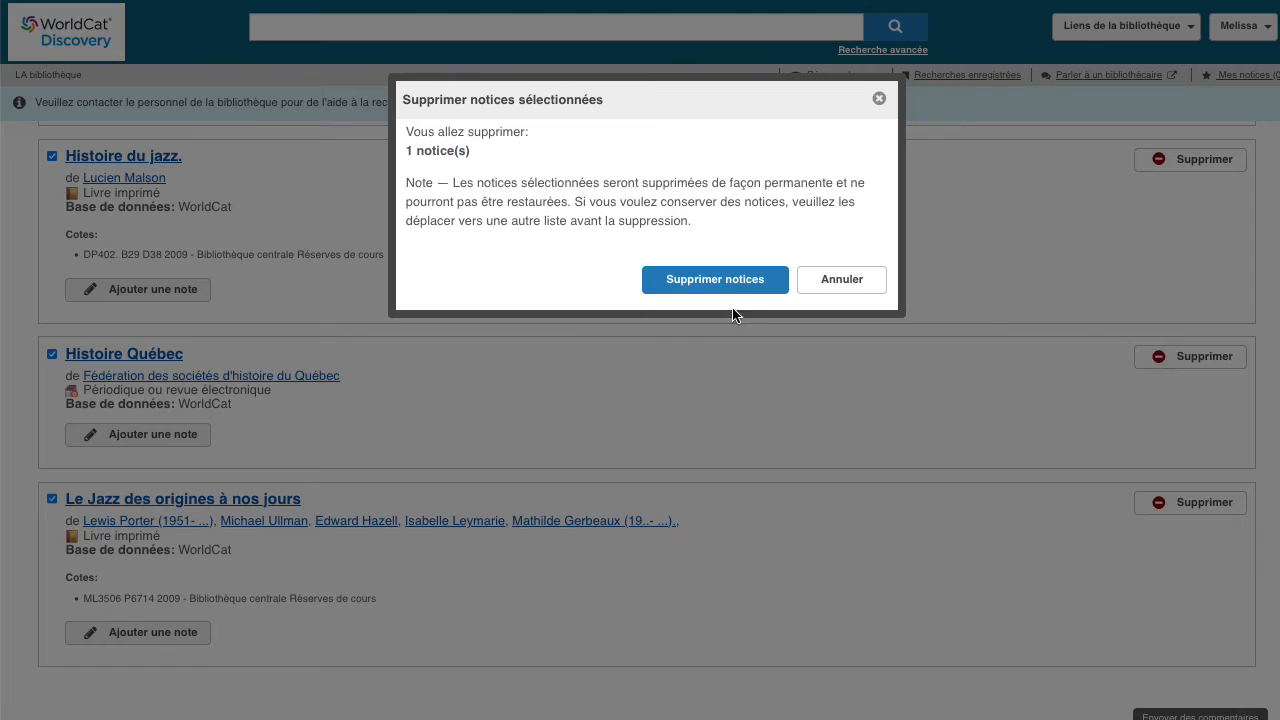
pyautogui.click(731, 281)
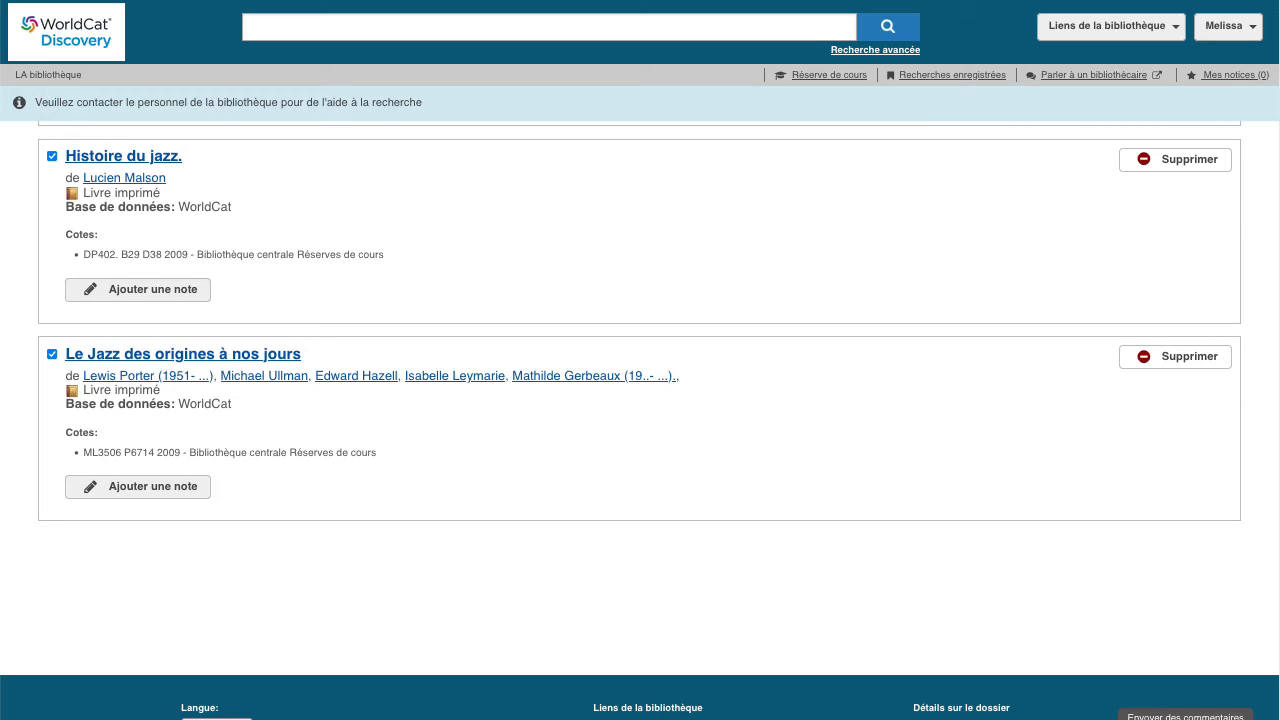
# - Add and save a note on Le Jazz des origines à nos jours with its summary, beginning "résumé : « Cet ouvrage propose une vision"
pyautogui.click(169, 486)
pyautogui.click(414, 531)
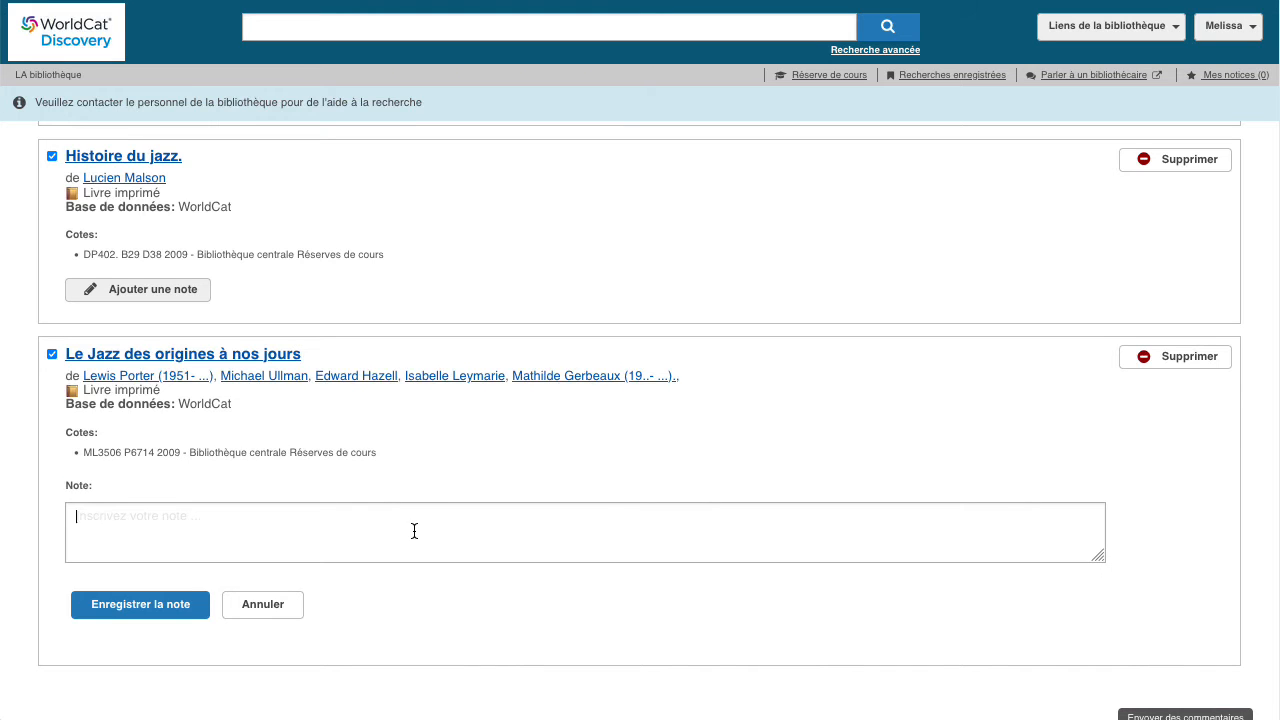
pyautogui.write("résumé : « Cet ouvrage propose une vision à la fois concise et la plus large possible de l'histoire du jazz et de ses principaux représentants. Les auteurs ont choisi d'écarter leurs affinités esthétiques ou préférences personnelles pour se concentrer, à chaque période, sur la musique ayant le plus marqué les musiciens et le public. »")
pyautogui.click(139, 606)
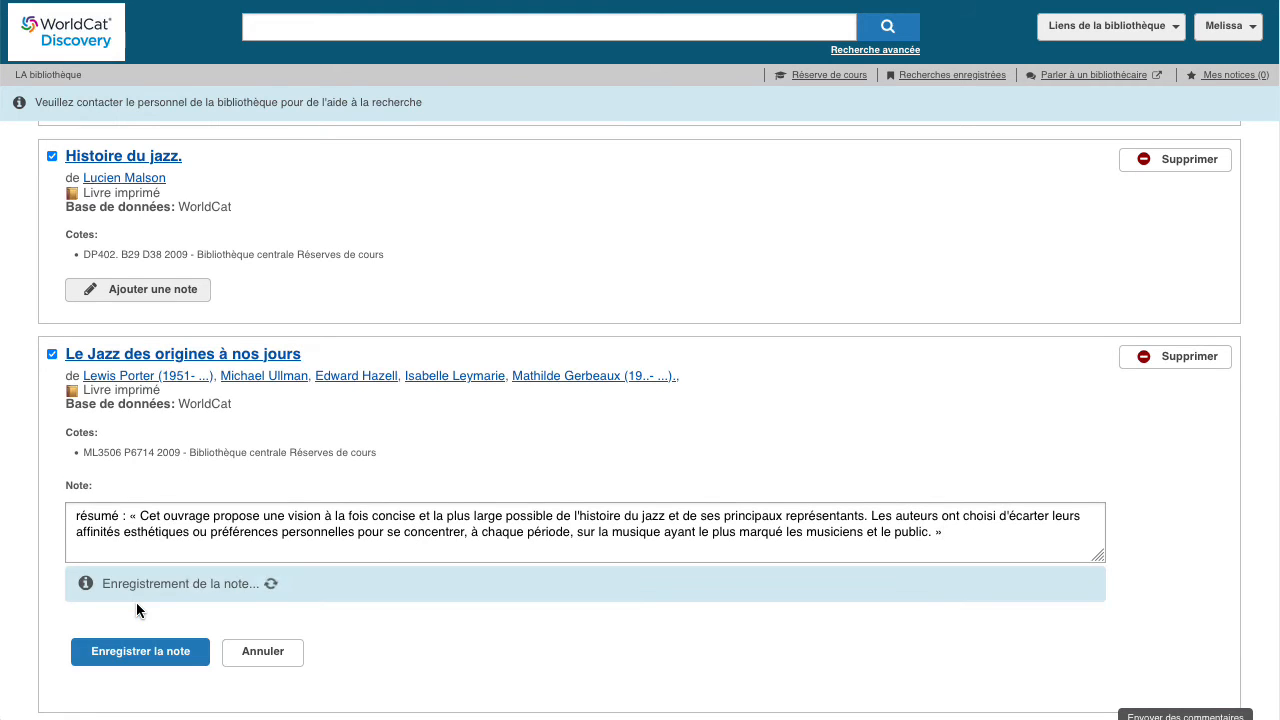
# - Replace the note on De l'improvisation à la composition with "Lire chapitre 2." and save it
pyautogui.scroll(5, 488, 581)
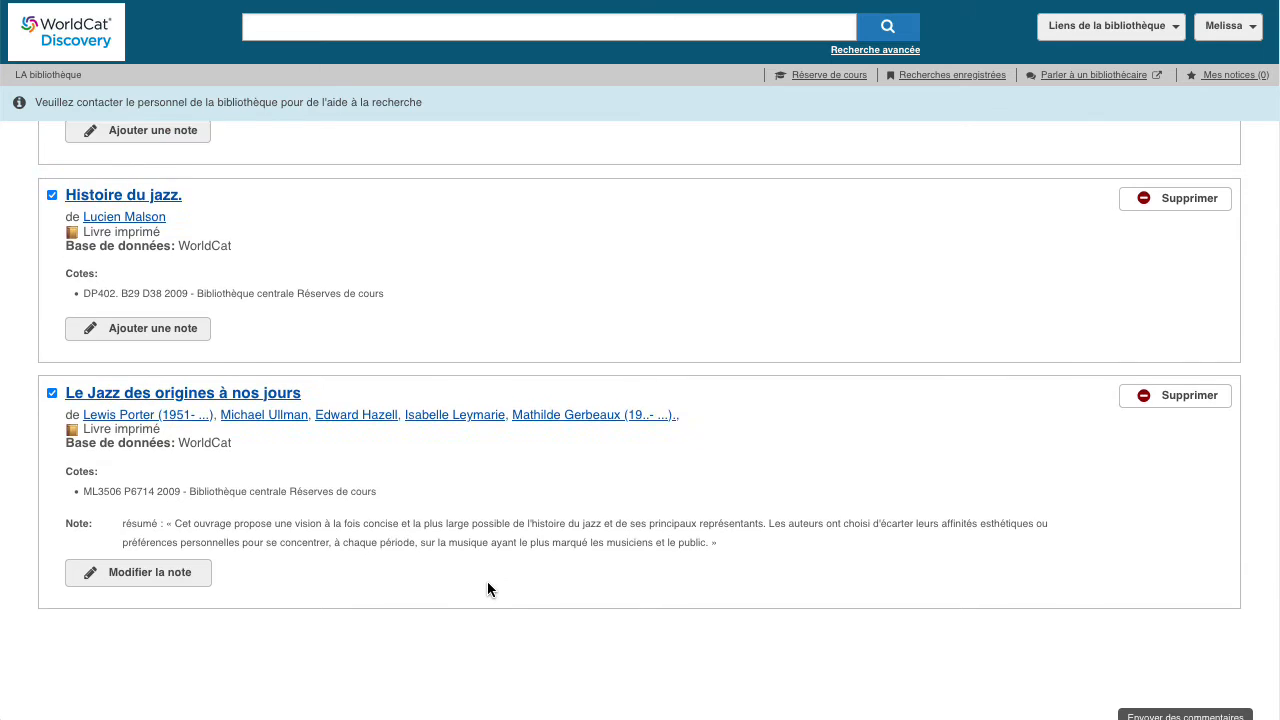
pyautogui.scroll(2, 488, 582)
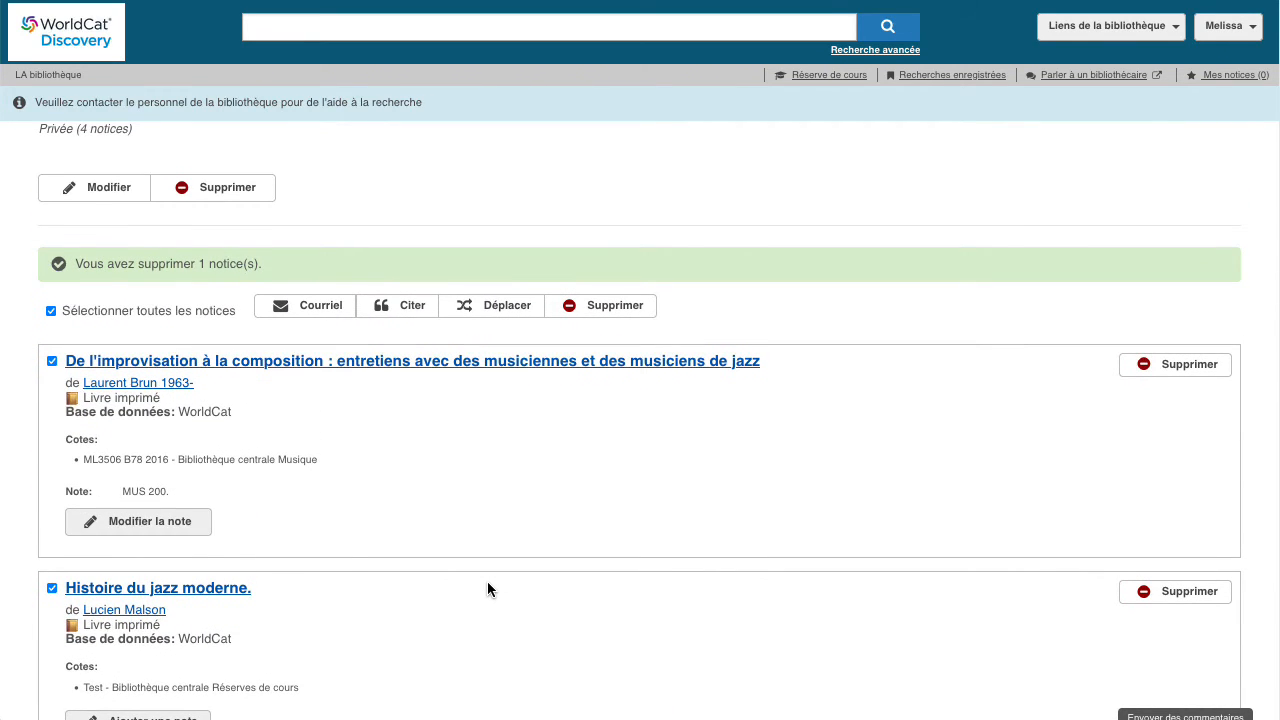
pyautogui.click(167, 522)
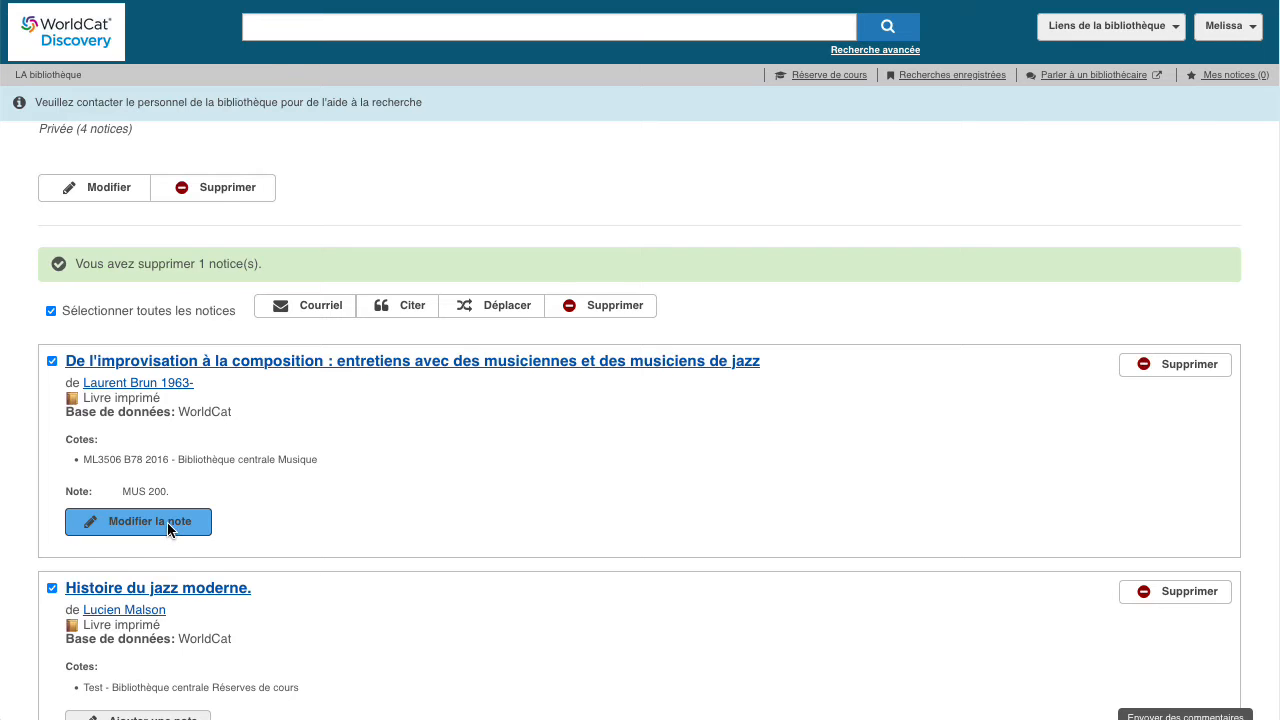
pyautogui.moveTo(153, 524); pyautogui.dragTo(18, 532)
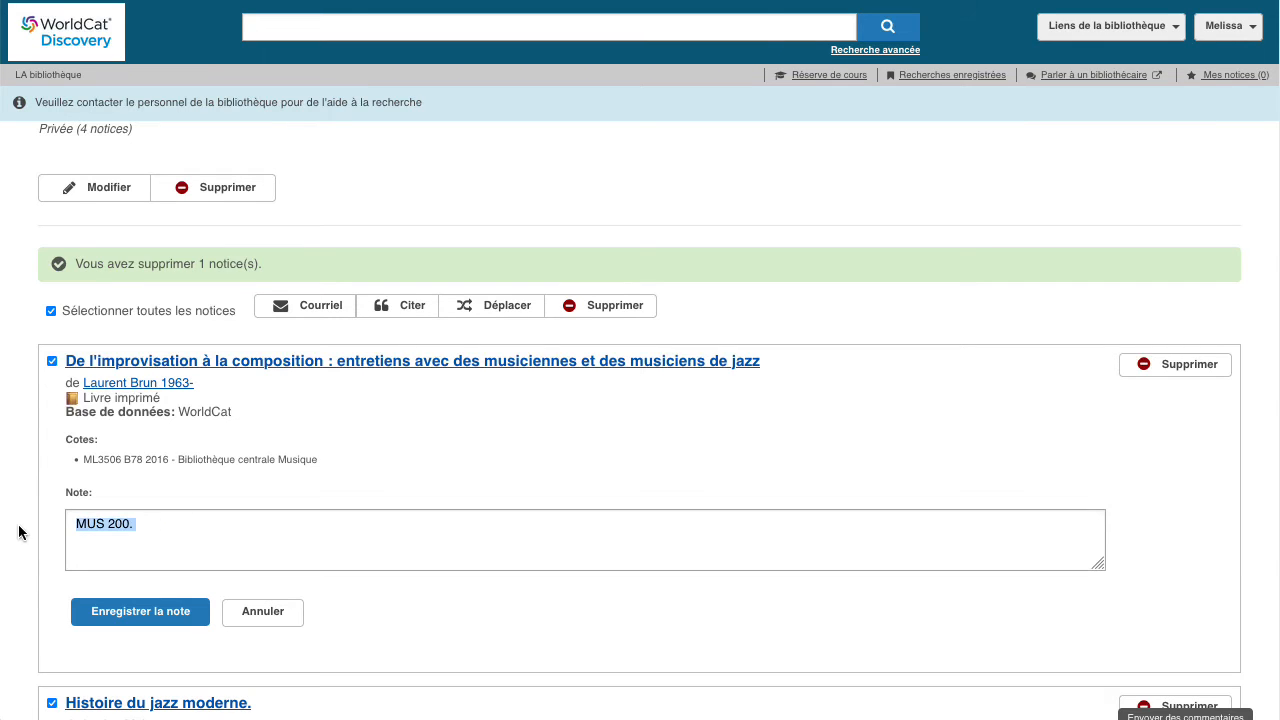
pyautogui.write('Lire ch')
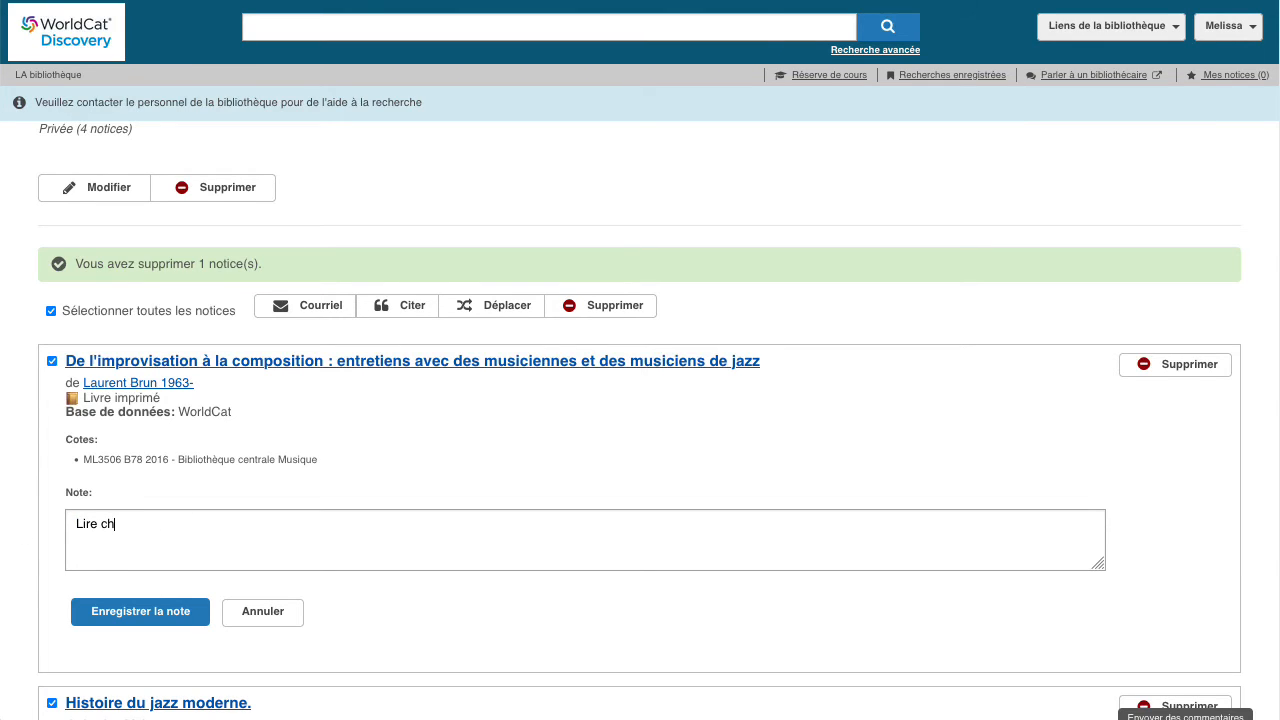
pyautogui.write('apitre 2.')
pyautogui.click(119, 611)
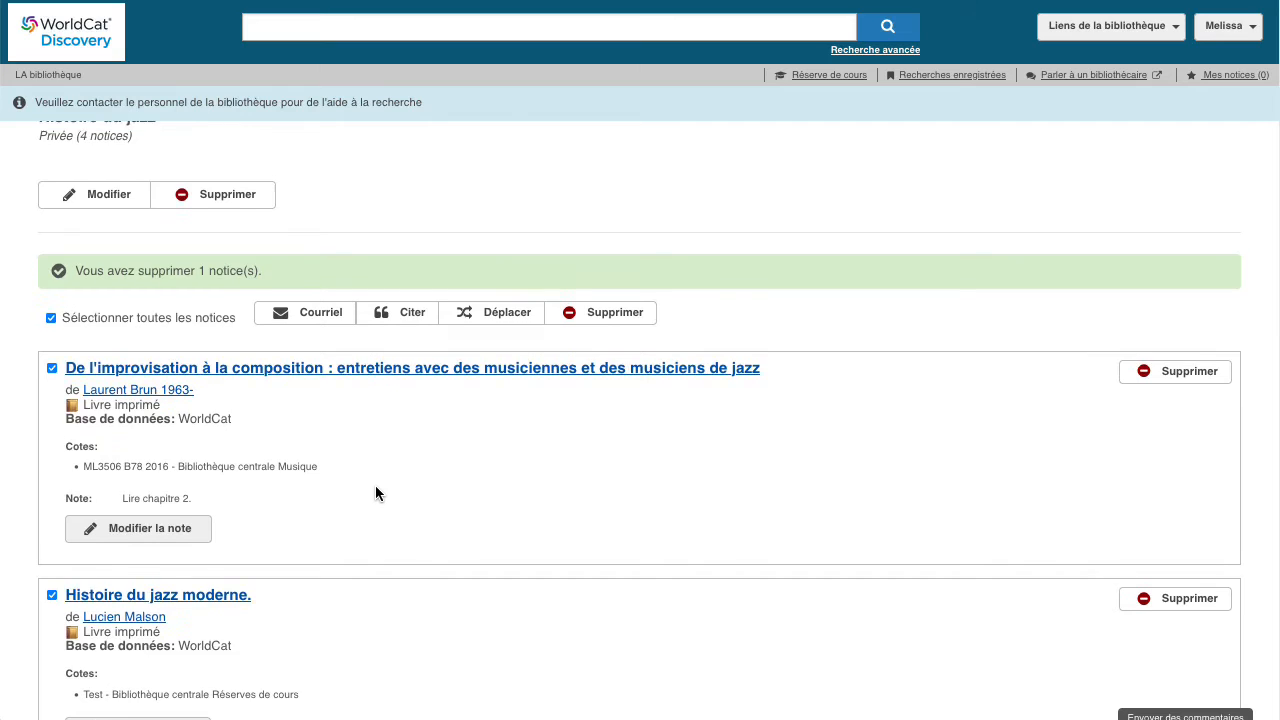
# - Return to the overview of personal lists and open the Robotique list
pyautogui.scroll(2, 375, 492)
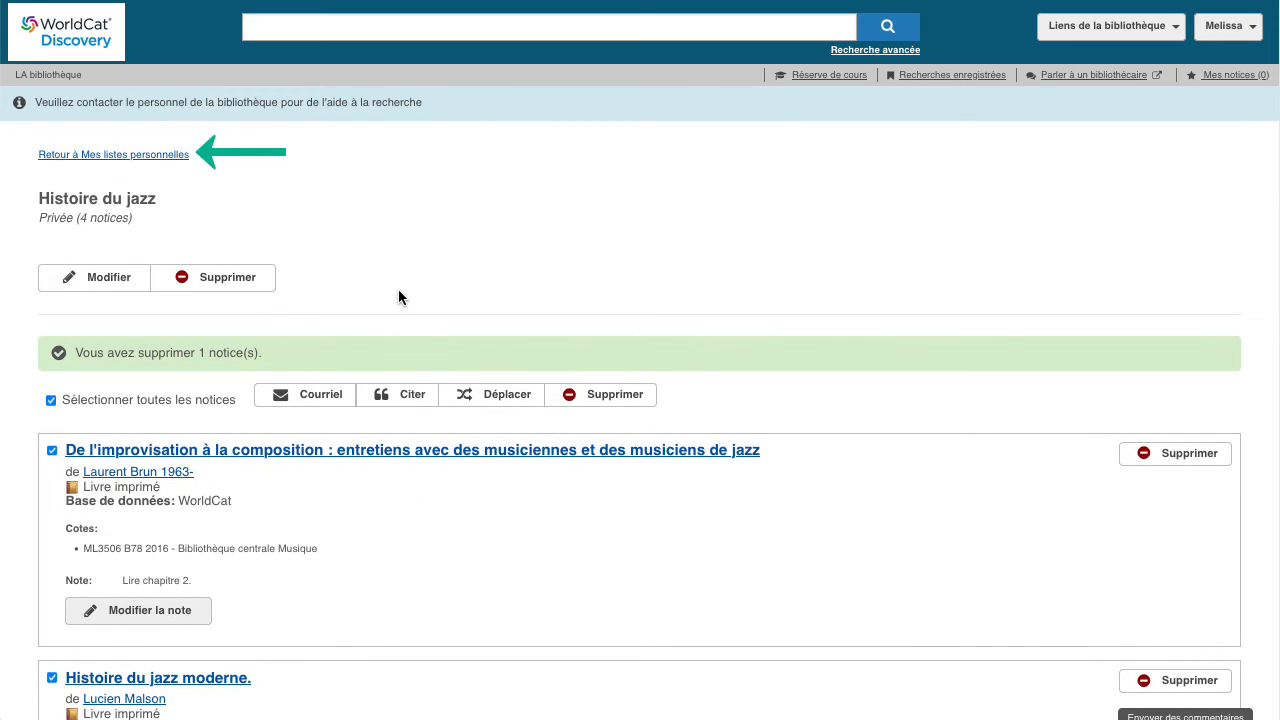
pyautogui.click(141, 156)
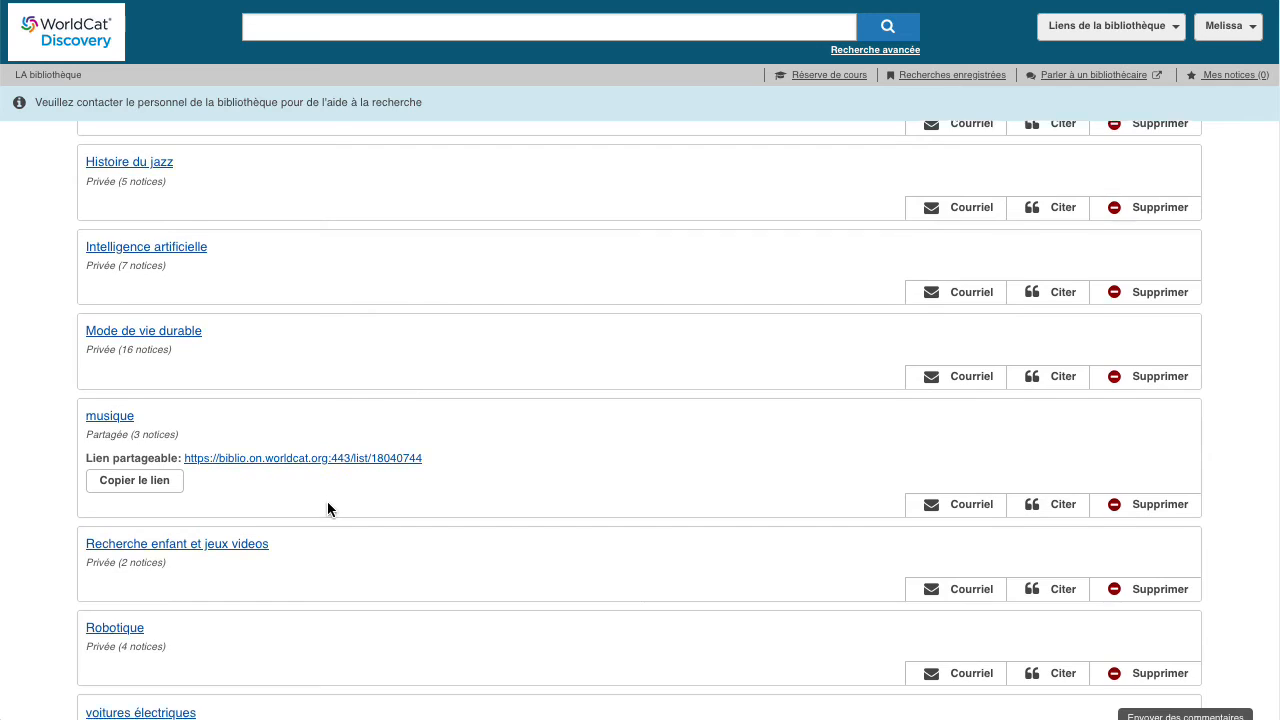
pyautogui.scroll(-2, 329, 505)
pyautogui.click(115, 463)
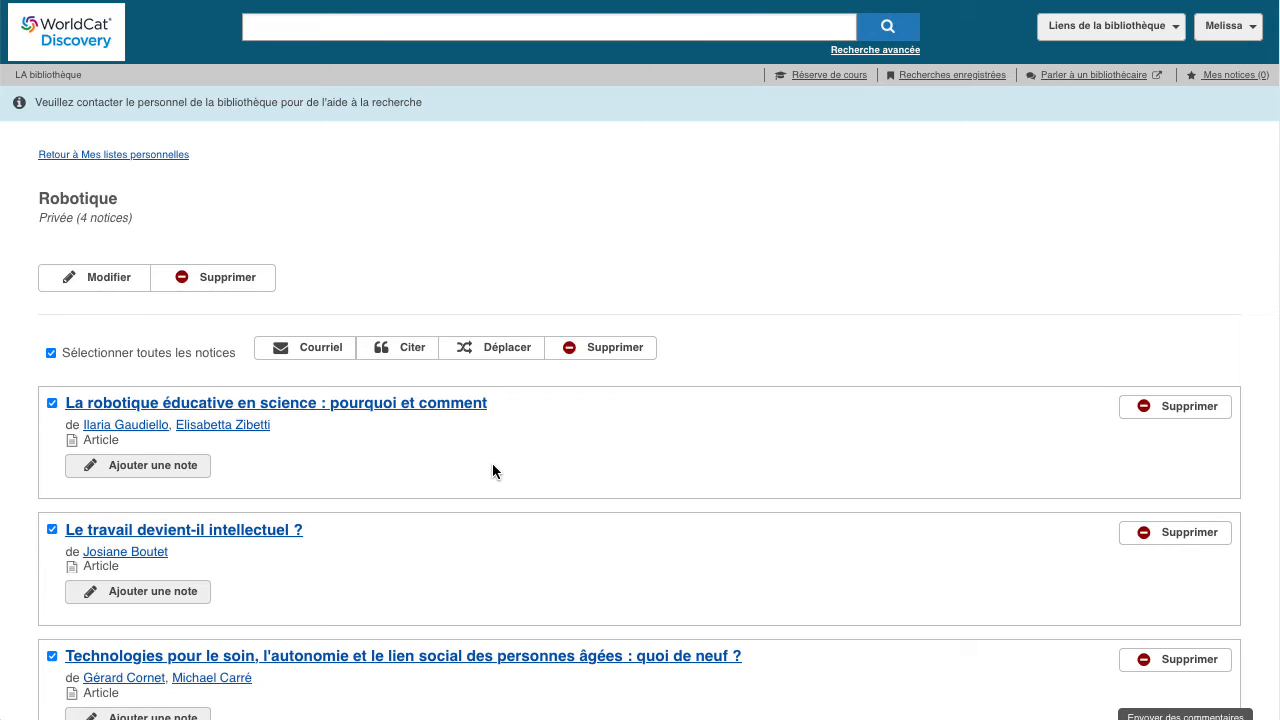
# - Move all records of the Robotique list to the Intelligence artificielle list
pyautogui.scroll(-3, 492, 471)
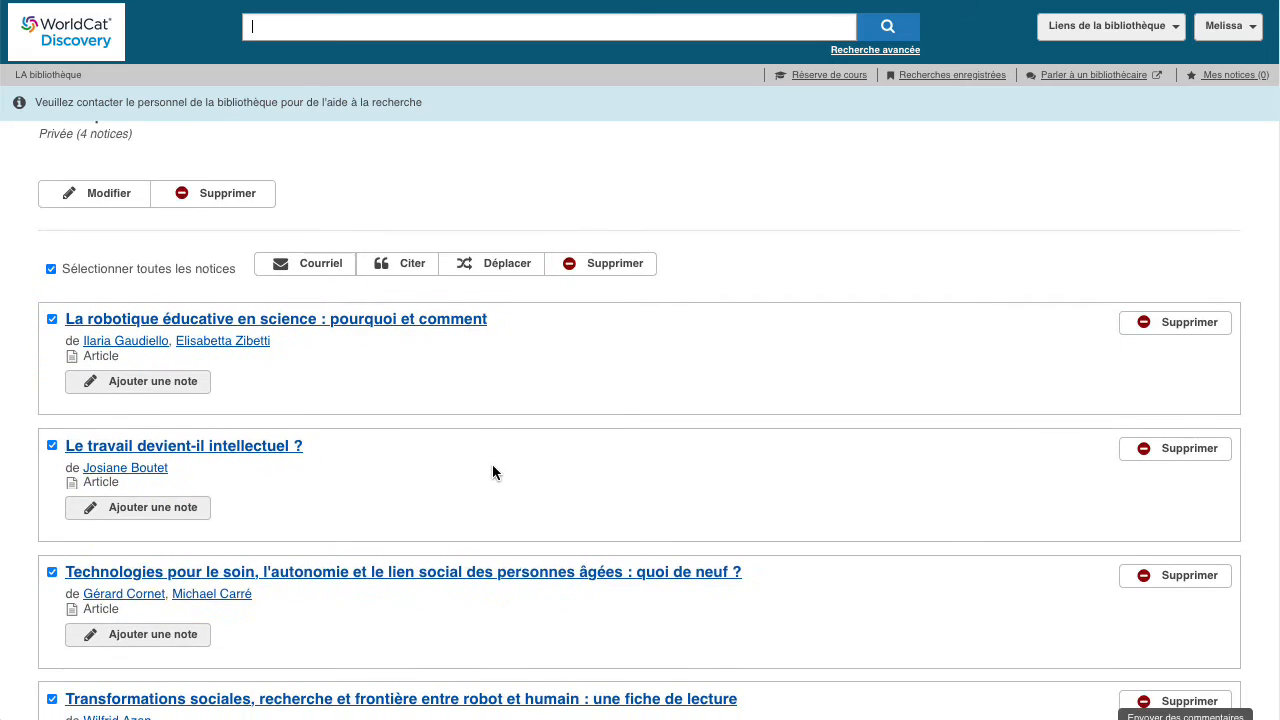
pyautogui.scroll(3, 495, 476)
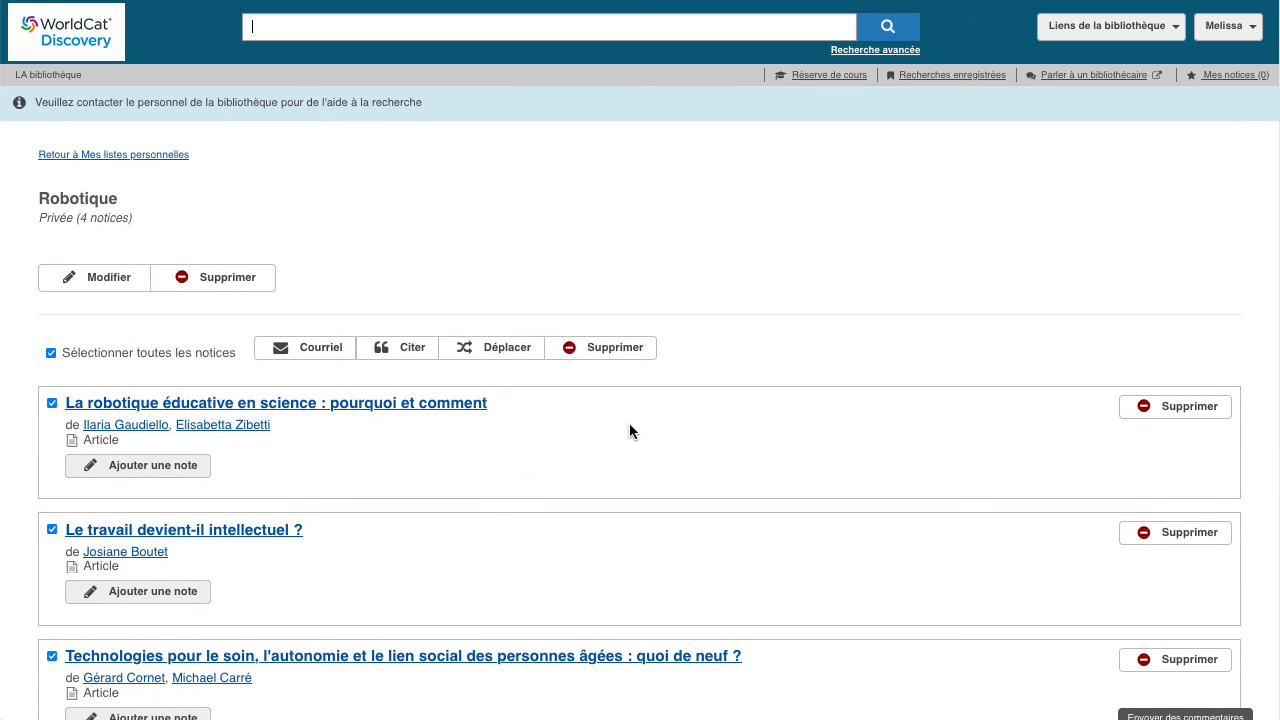
pyautogui.click(520, 355)
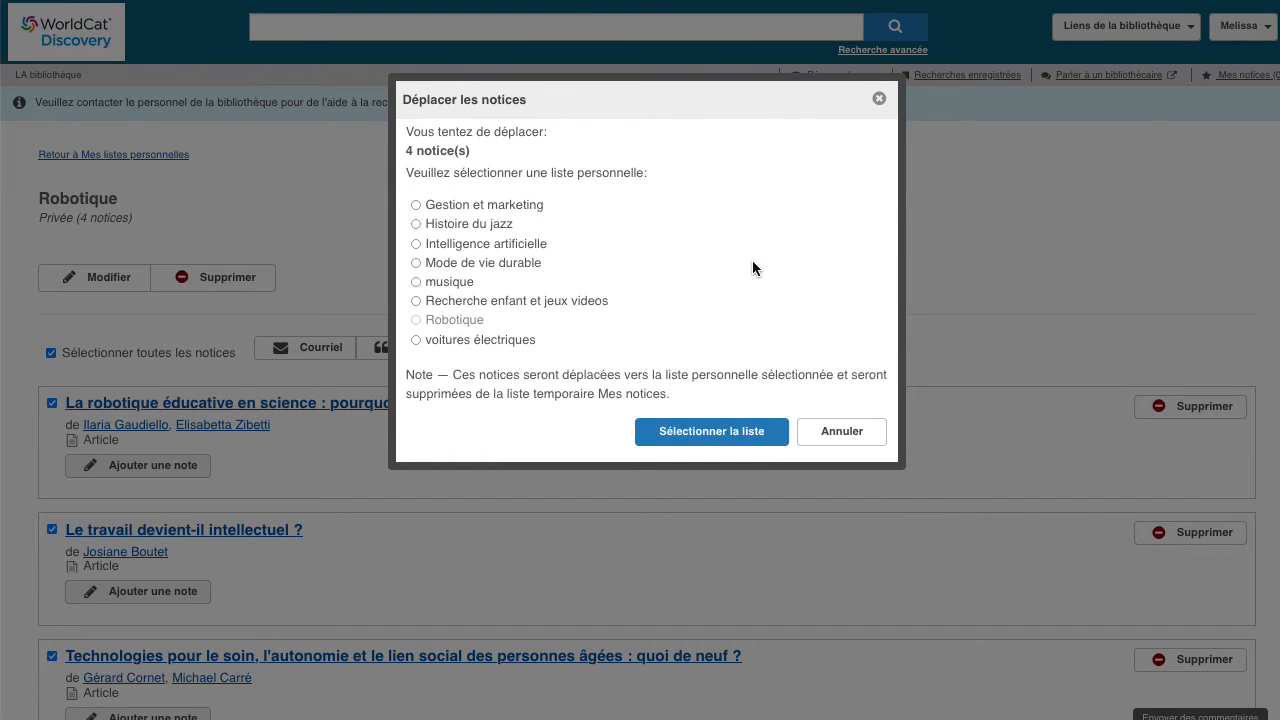
pyautogui.click(528, 246)
pyautogui.click(726, 433)
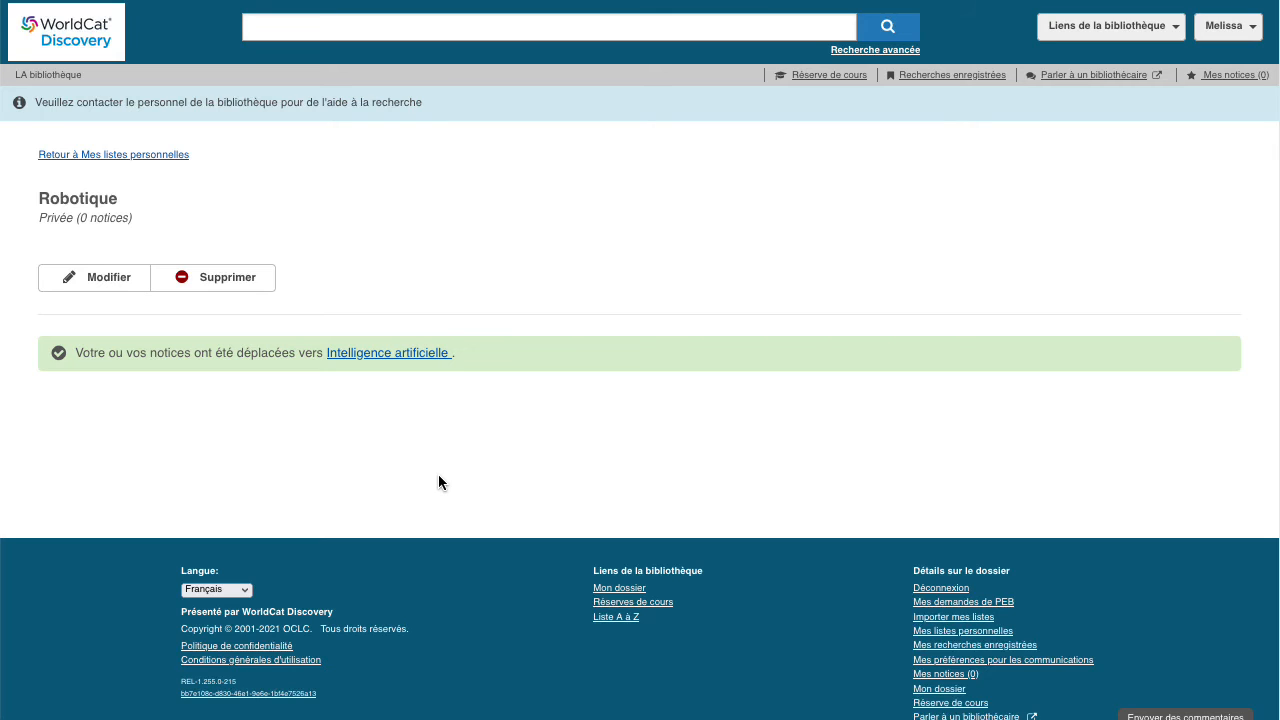
# - Open the Intelligence artificielle list and look through its records for the ones moved from Robotique
pyautogui.click(420, 352)
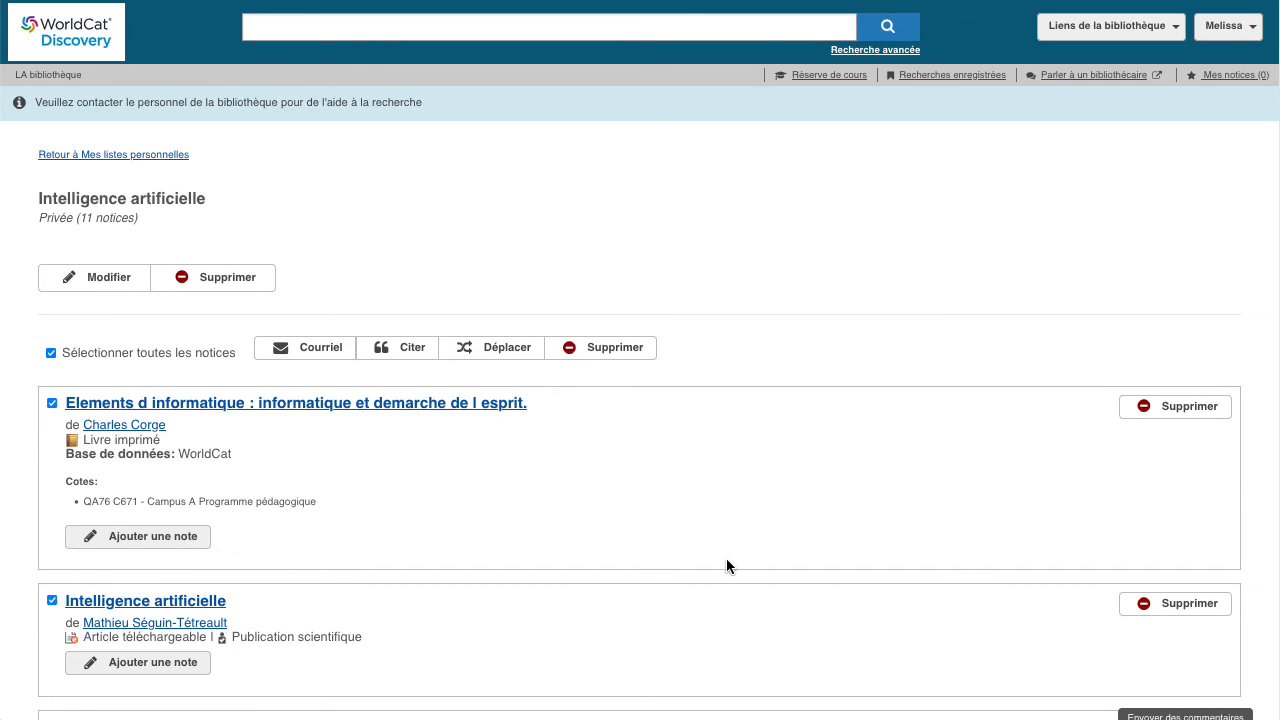
pyautogui.scroll(-6, 816, 330)
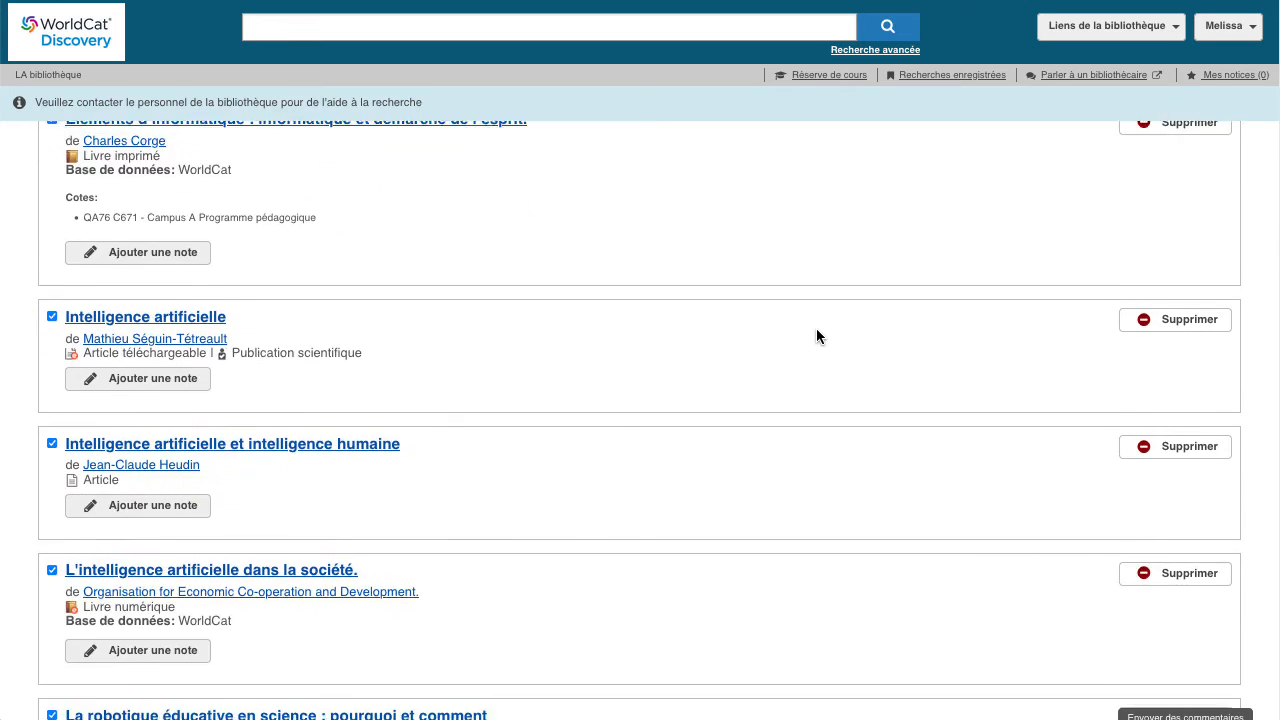
pyautogui.scroll(-6, 817, 335)
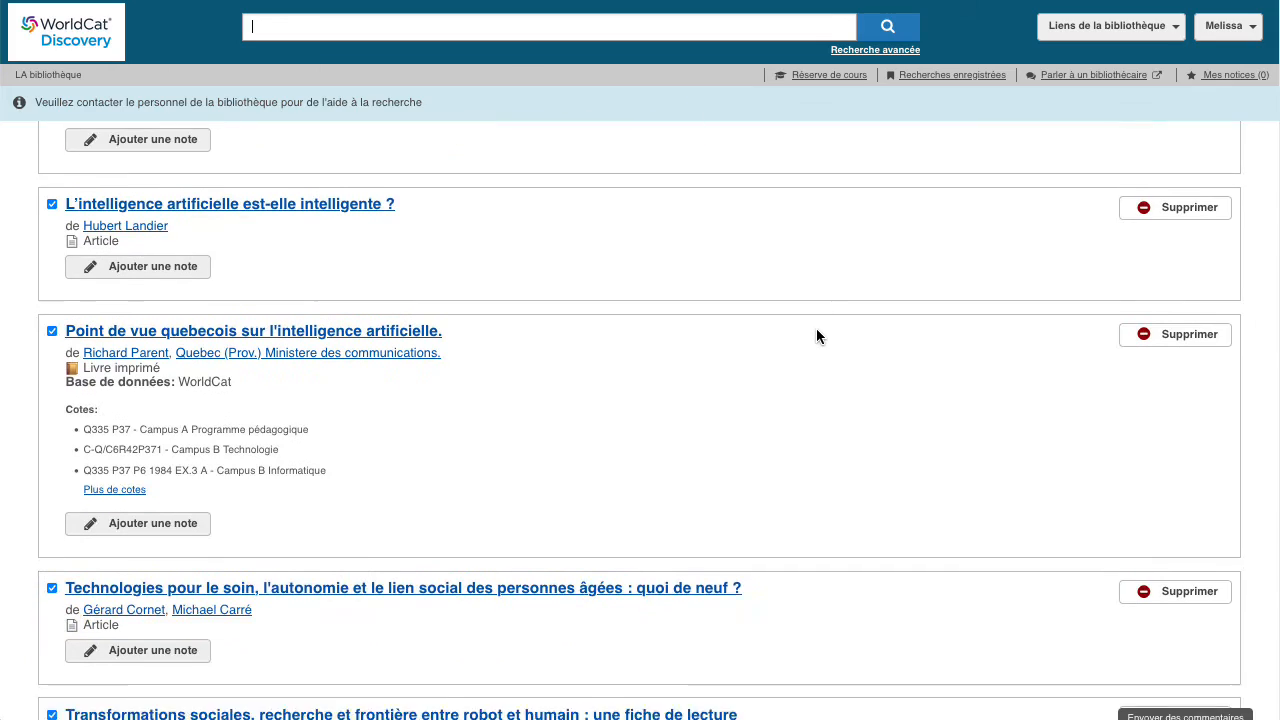
pyautogui.scroll(12, 816, 330)
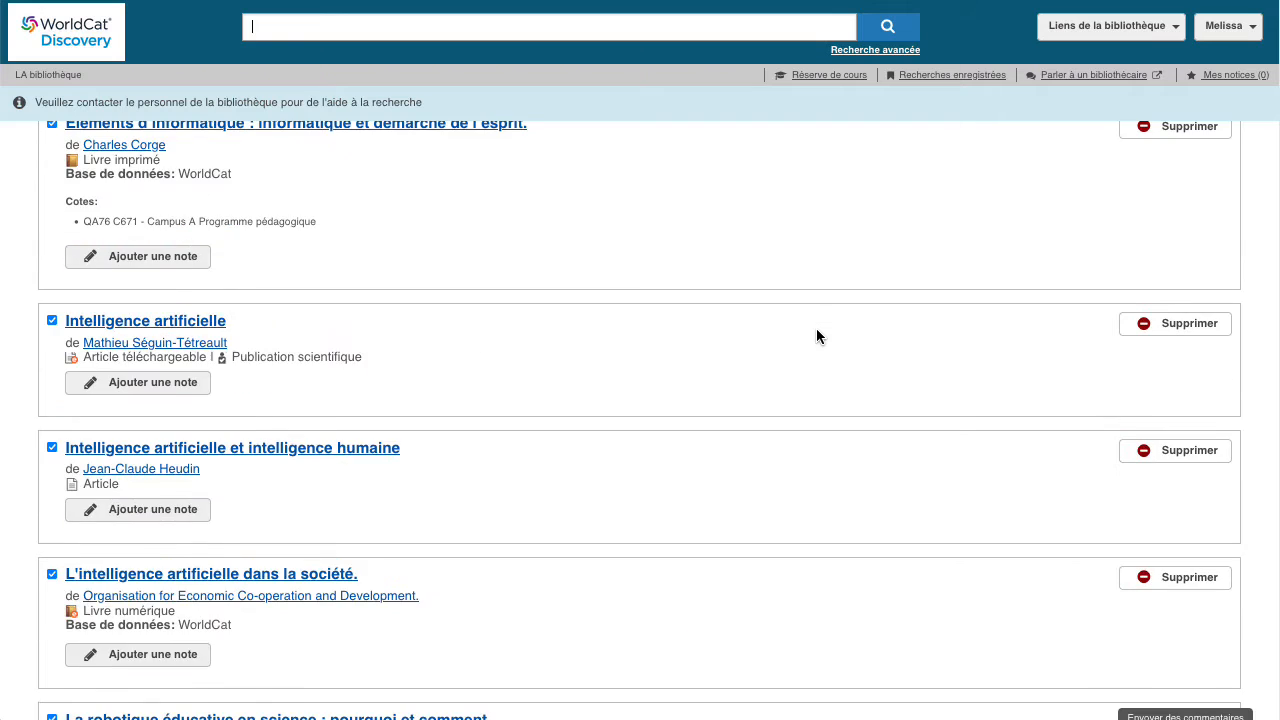
# - Return to the overview of personal lists and delete the Robotique list, confirming the deletion
pyautogui.click(128, 150)
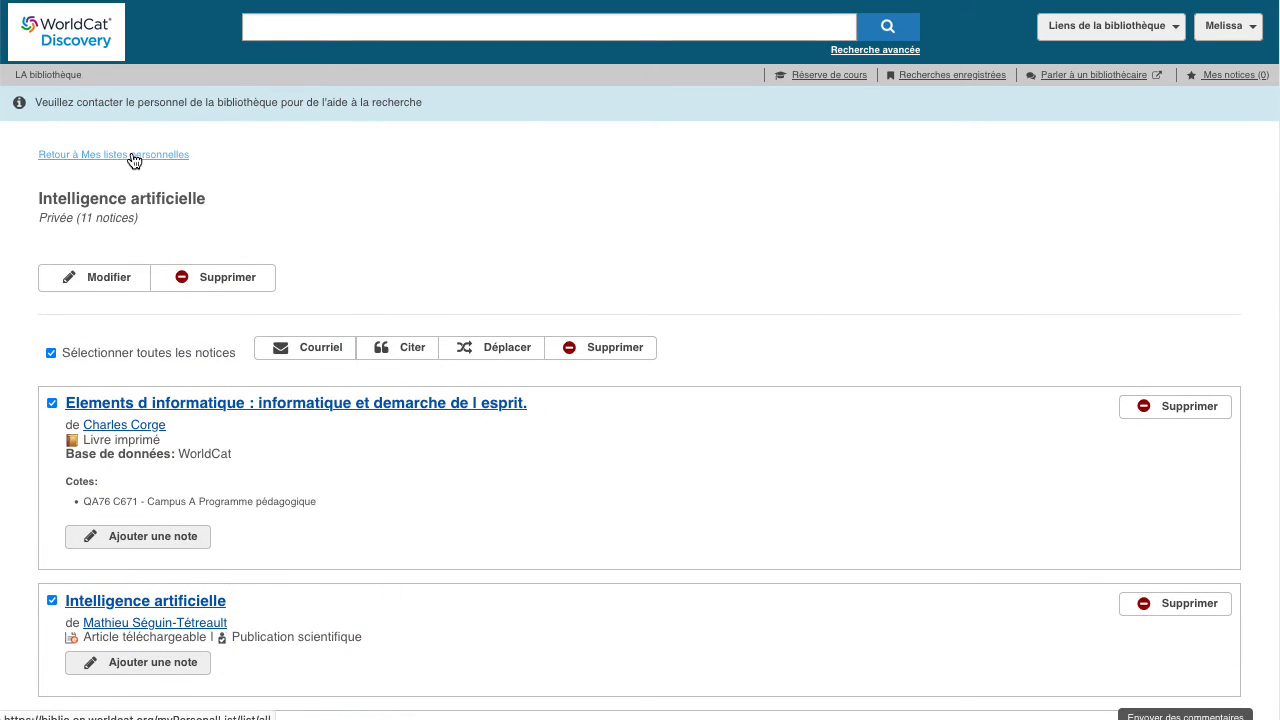
pyautogui.scroll(-5, 573, 432)
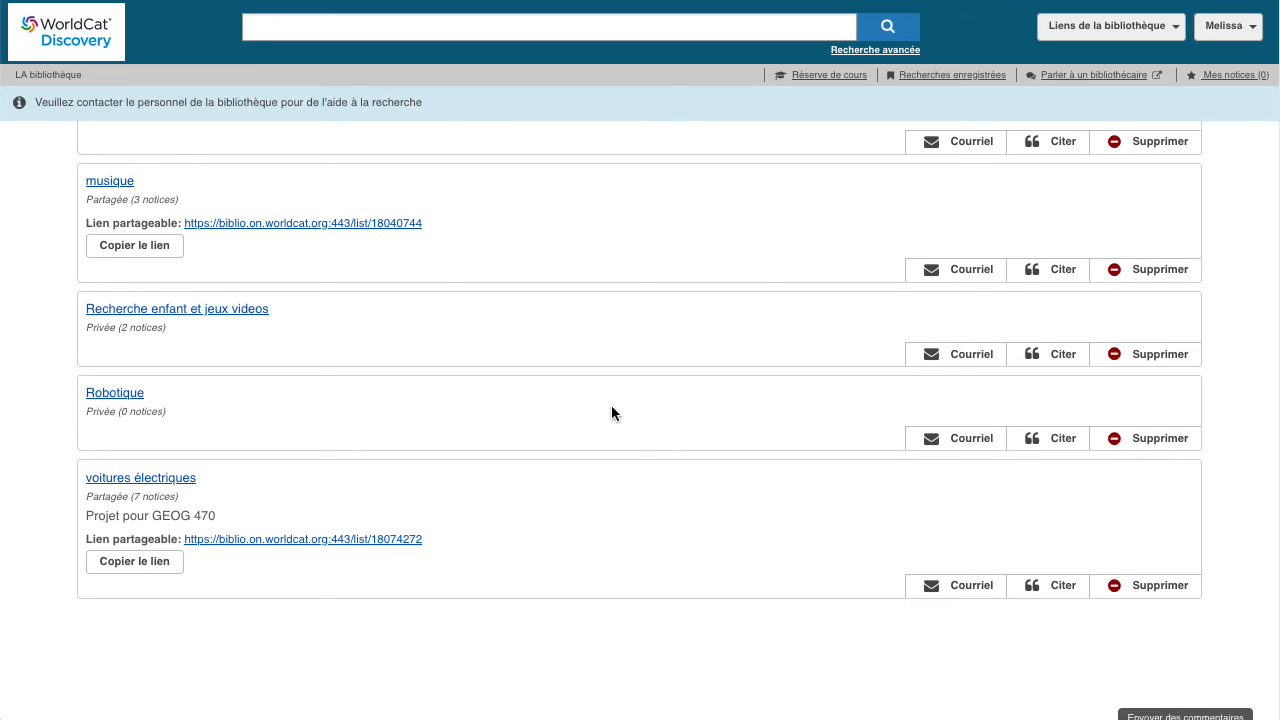
pyautogui.click(1152, 437)
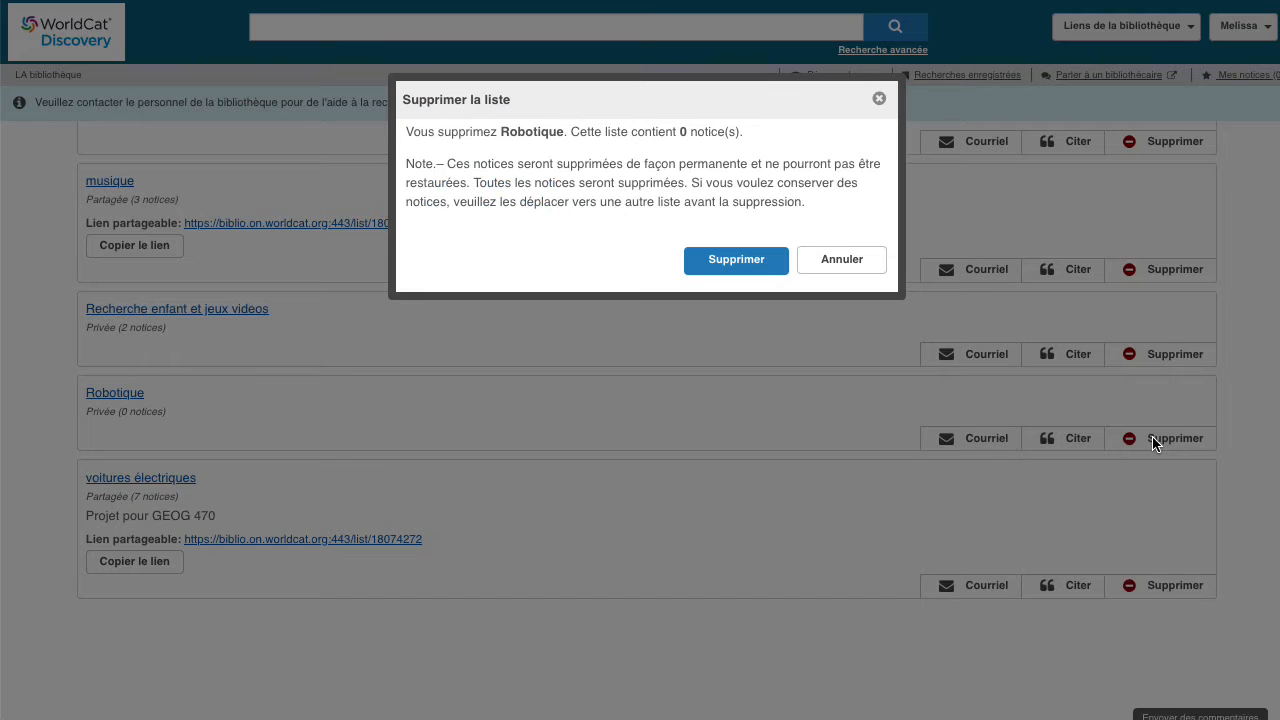
pyautogui.click(741, 262)
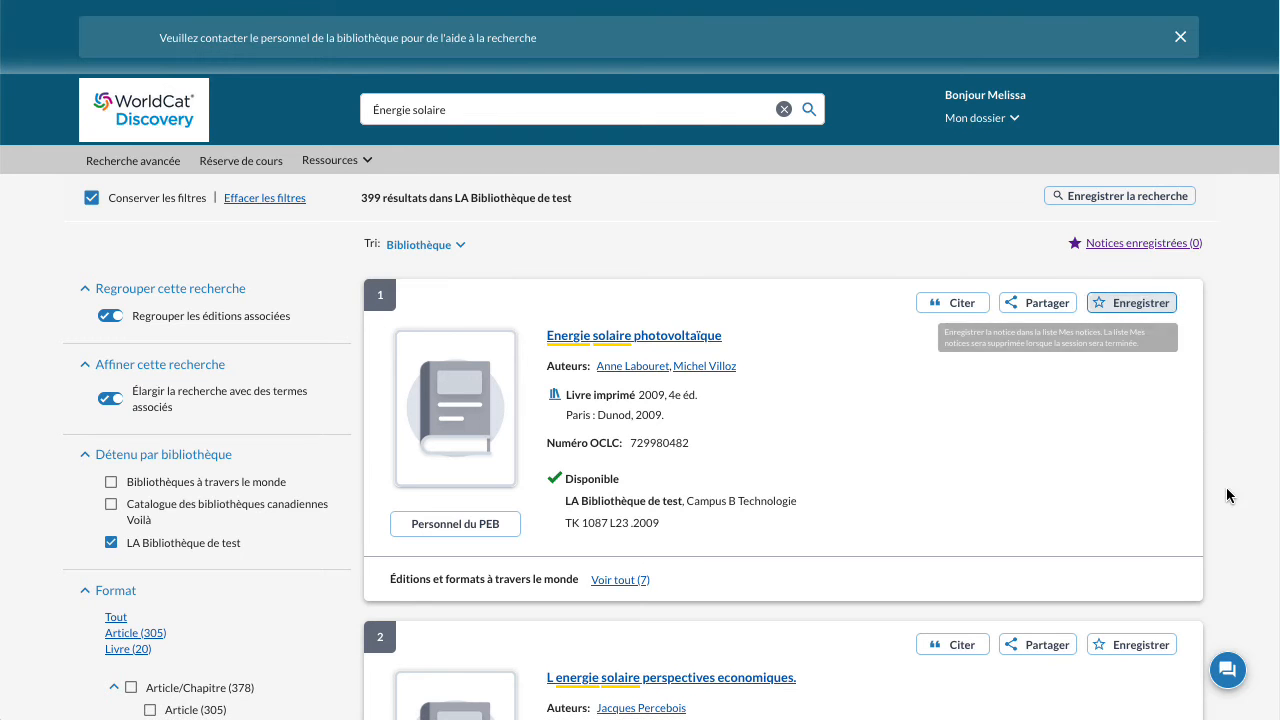
# - Save Energie solaire photovoltaïque, L energie solaire perspectives economiques and L'architecture solaire from the Énergie solaire search results
pyautogui.scroll(-2, 1226, 499)
pyautogui.click(1138, 476)
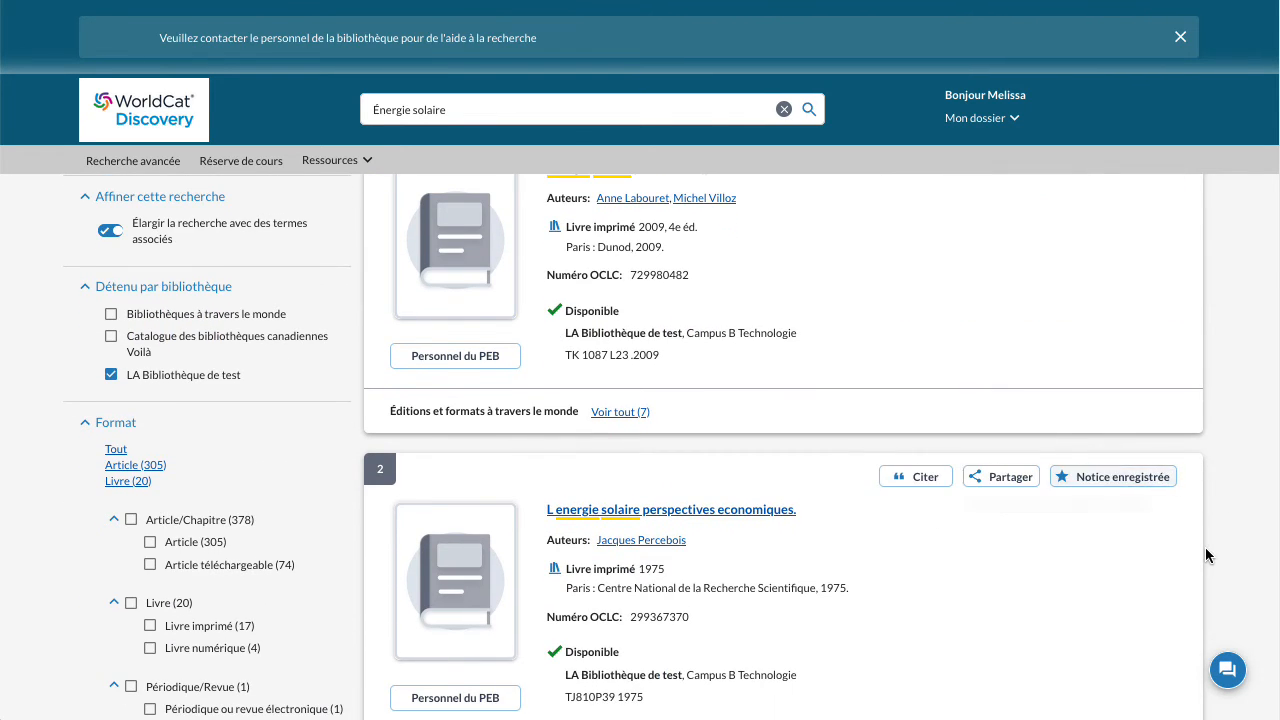
pyautogui.scroll(-10, 1206, 555)
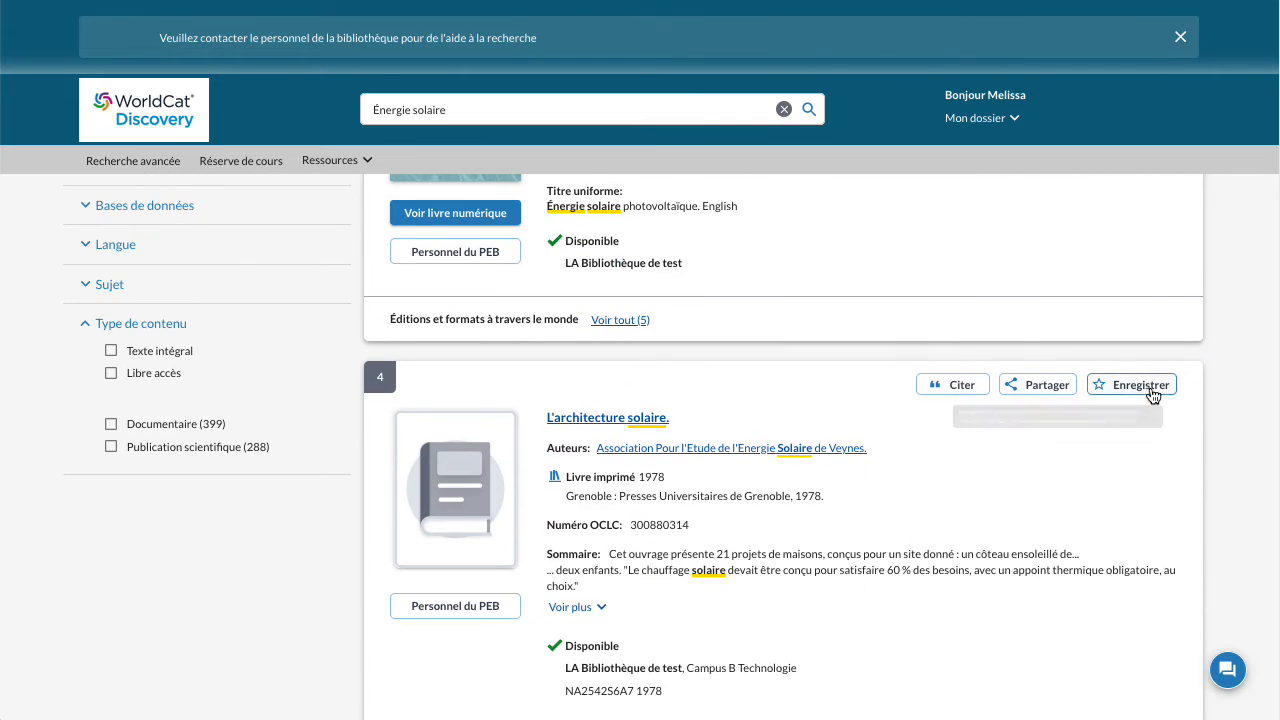
pyautogui.click(1150, 390)
pyautogui.scroll(15, 1219, 565)
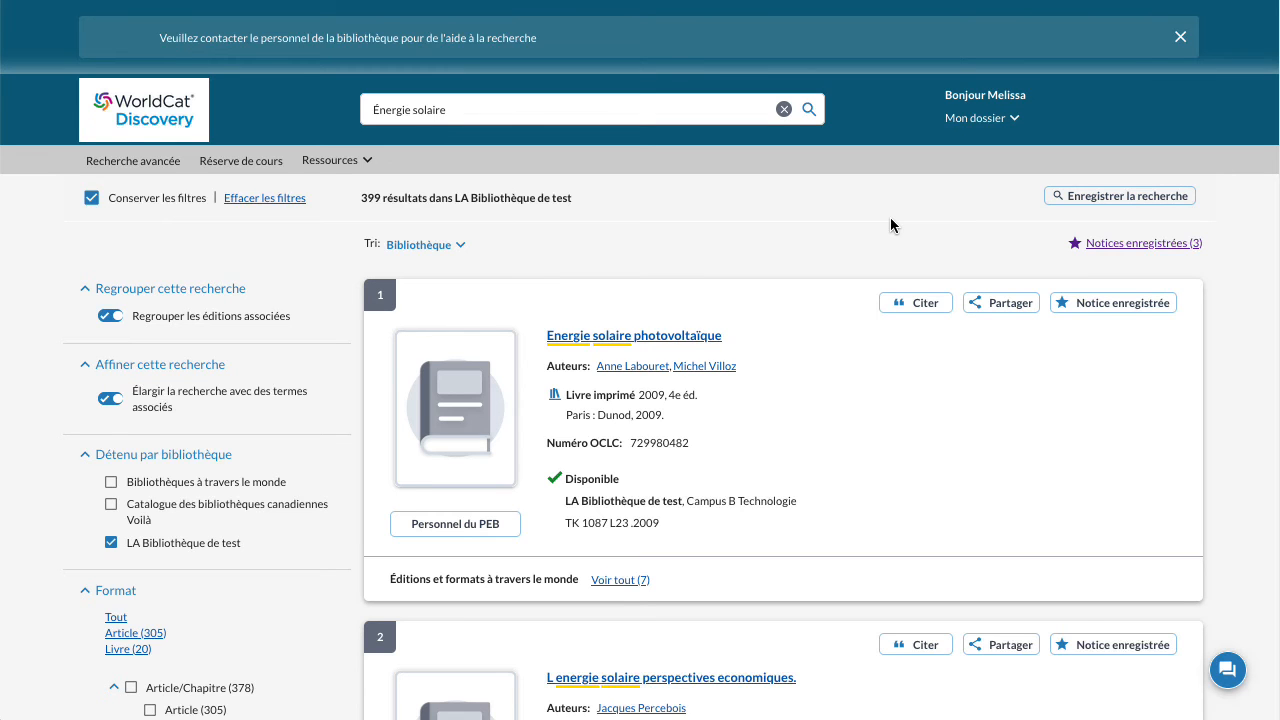
# - Open the saved records and move all of them to the personal list Développement durable
pyautogui.click(1186, 246)
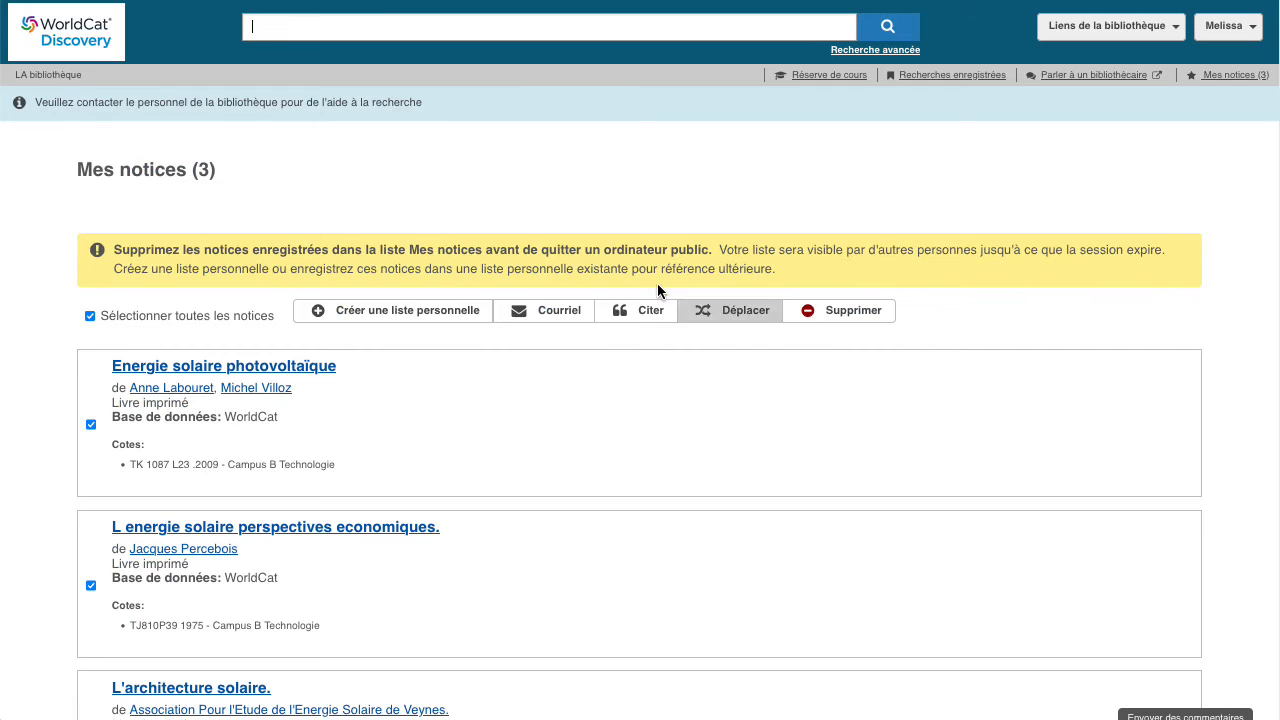
pyautogui.scroll(-2, 980, 449)
pyautogui.scroll(2, 981, 451)
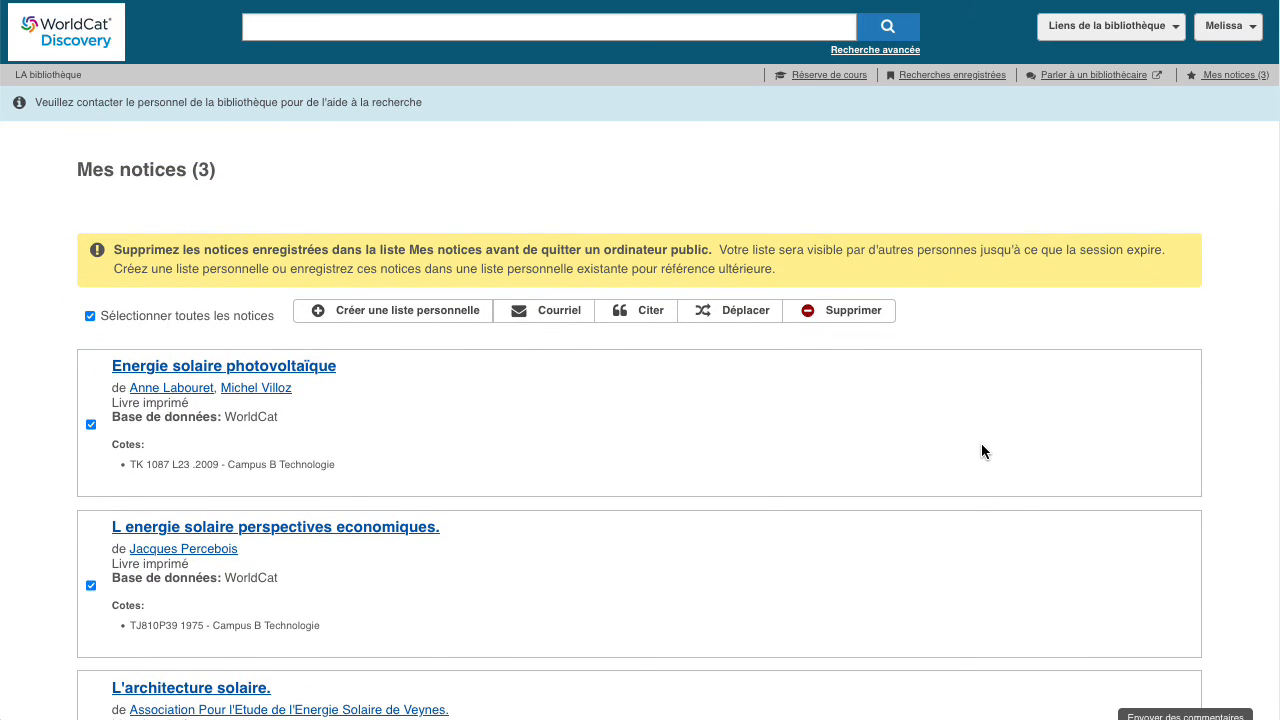
pyautogui.click(749, 312)
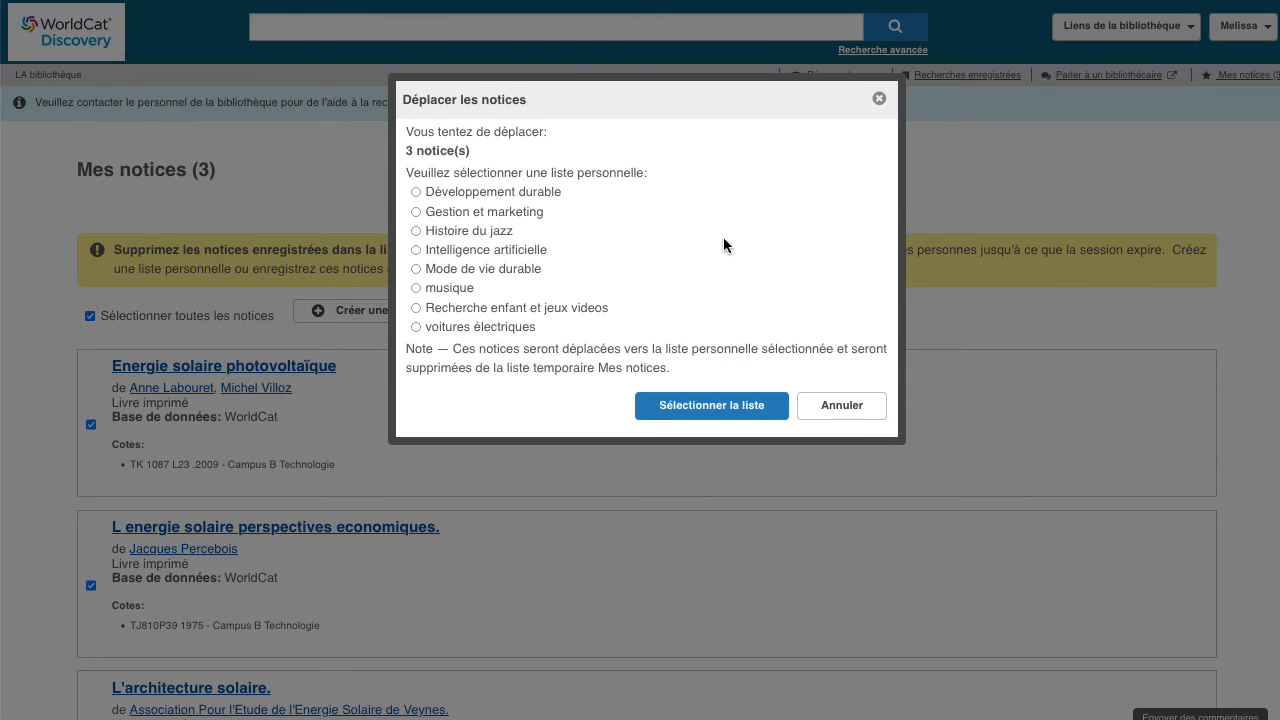
pyautogui.click(557, 195)
pyautogui.click(730, 410)
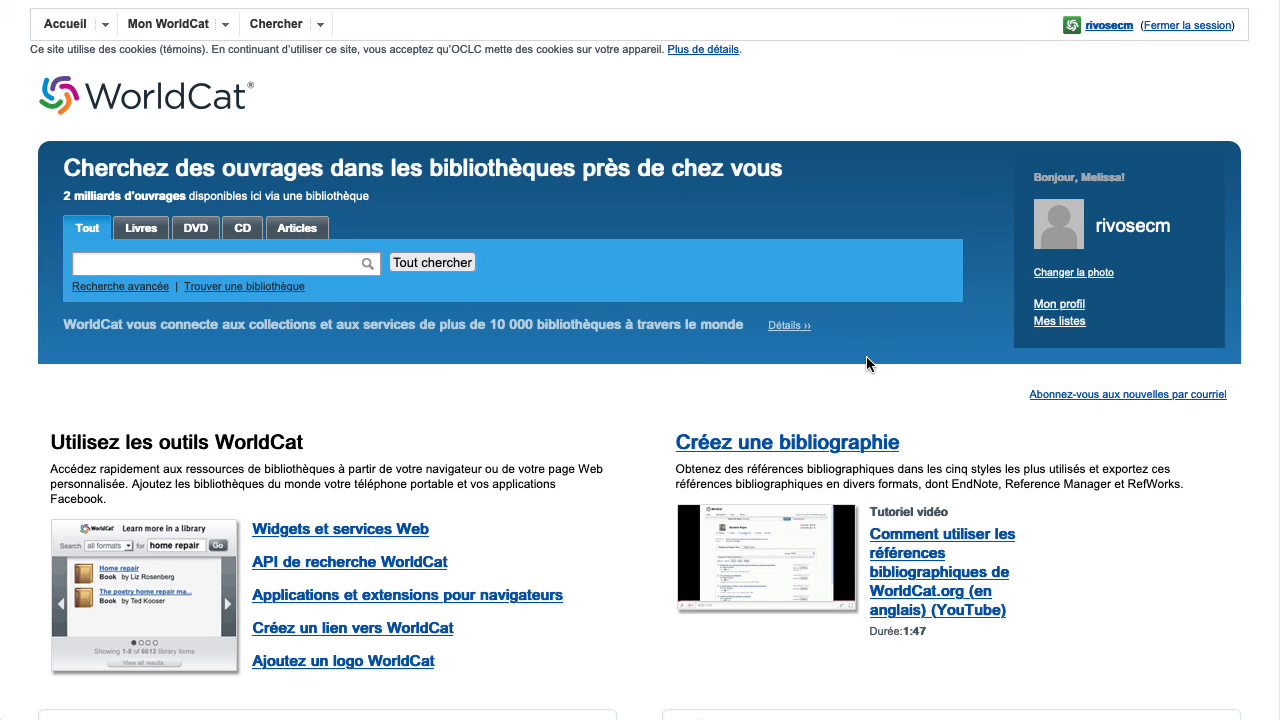
# - Switch to the WorldCat website and open the account's own lists (Mes listes)
pyautogui.click(1064, 323)
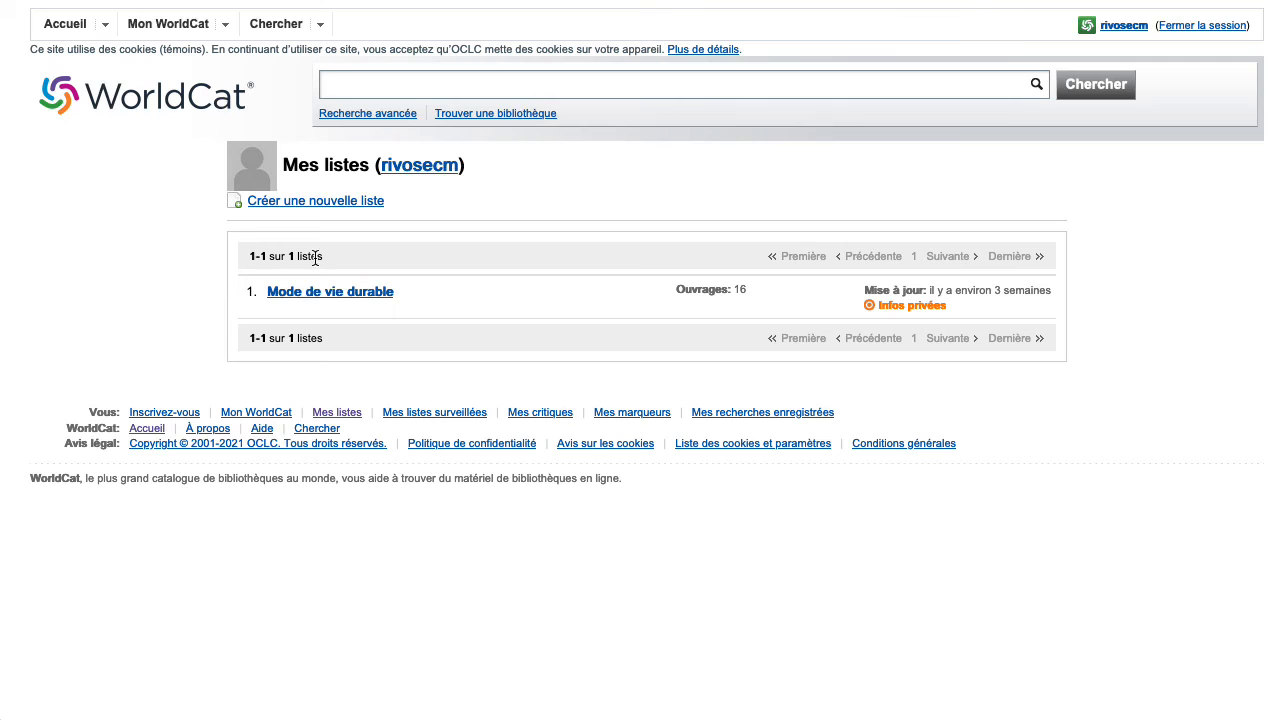
# - Open the Mode de vie durable list and export it in CSV format, saving the file rather than opening it
pyautogui.click(350, 296)
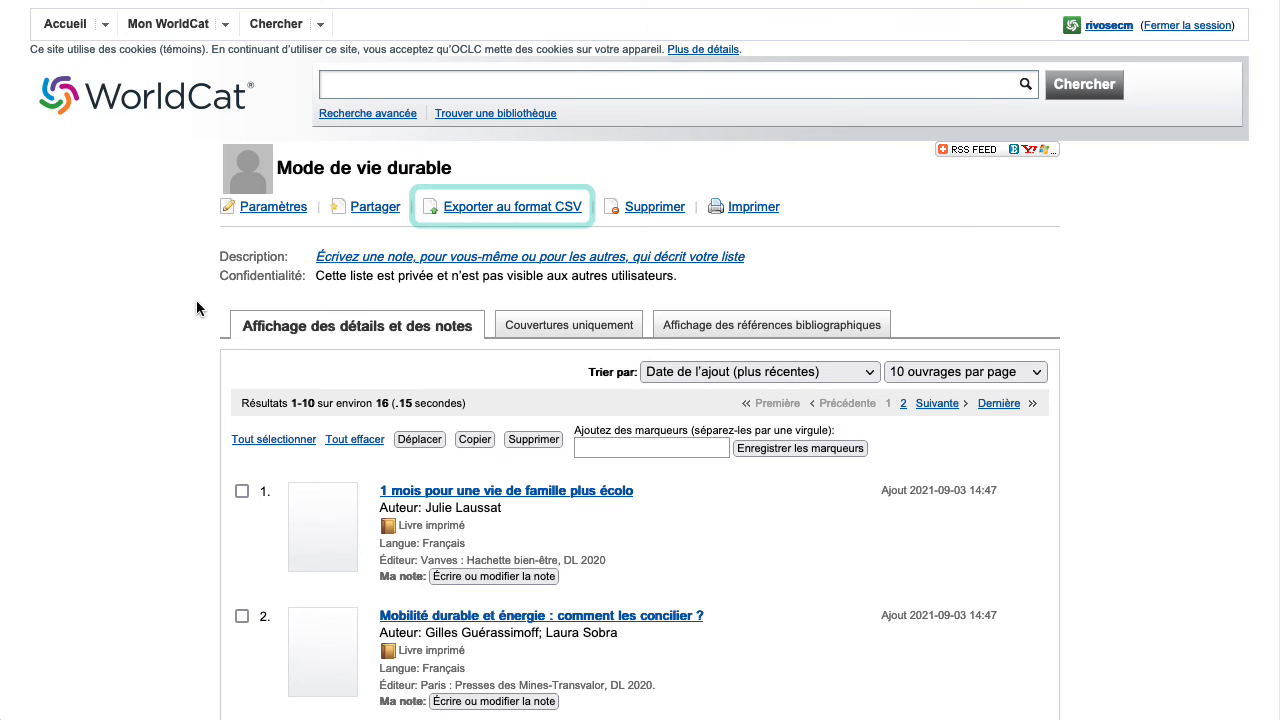
pyautogui.click(510, 212)
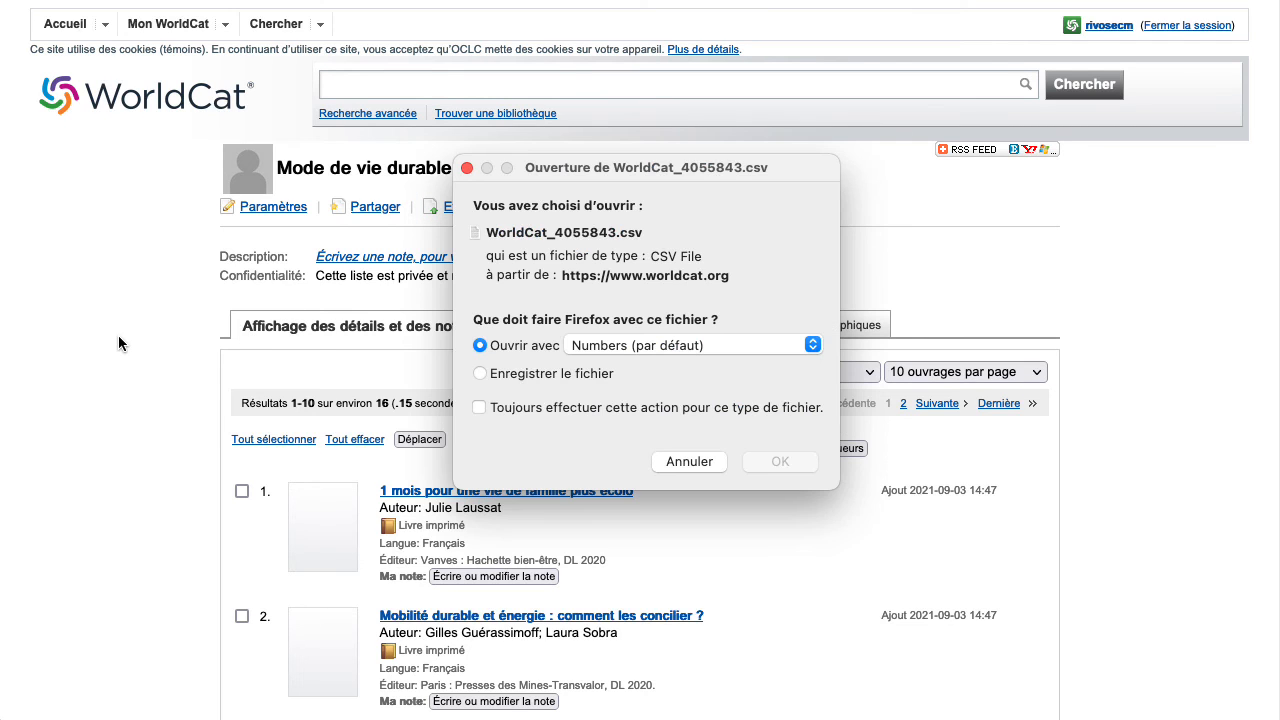
pyautogui.click(566, 376)
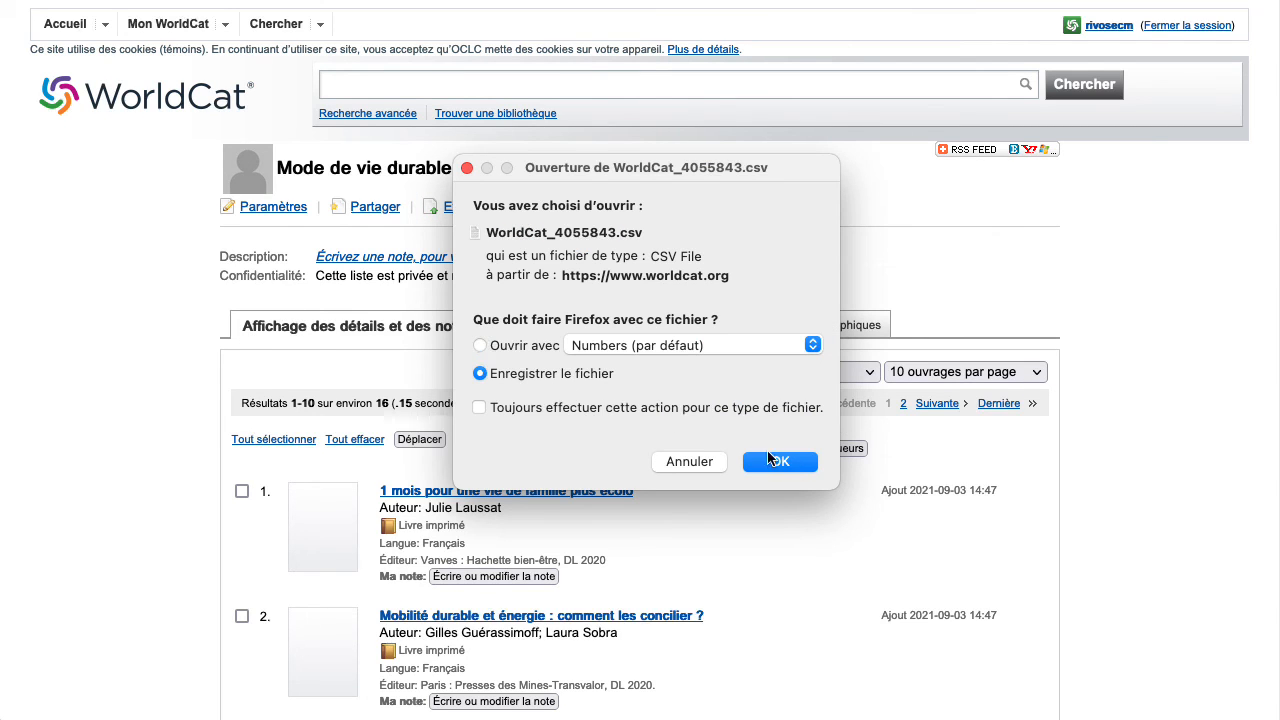
pyautogui.click(808, 467)
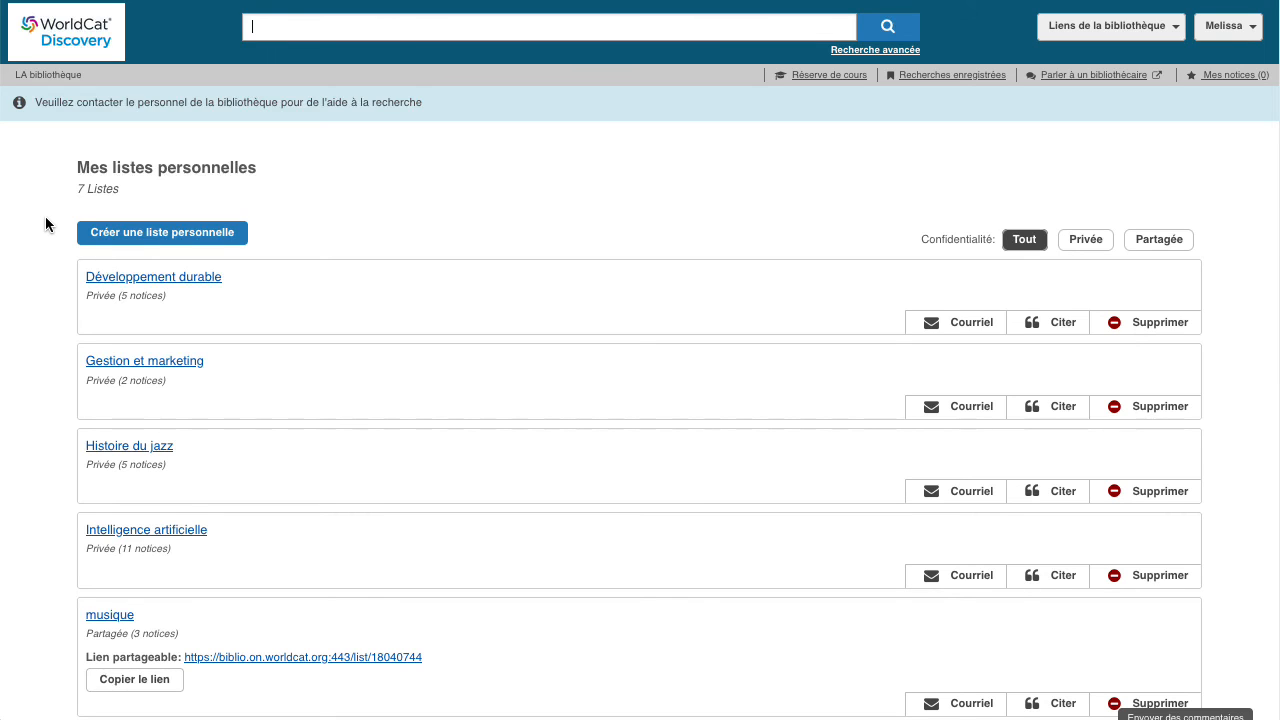
# - In WorldCat Discovery, start a list import named "Mode de vie durable" with the description "Mode de vie durable et zéro déchet."
pyautogui.click(1256, 30)
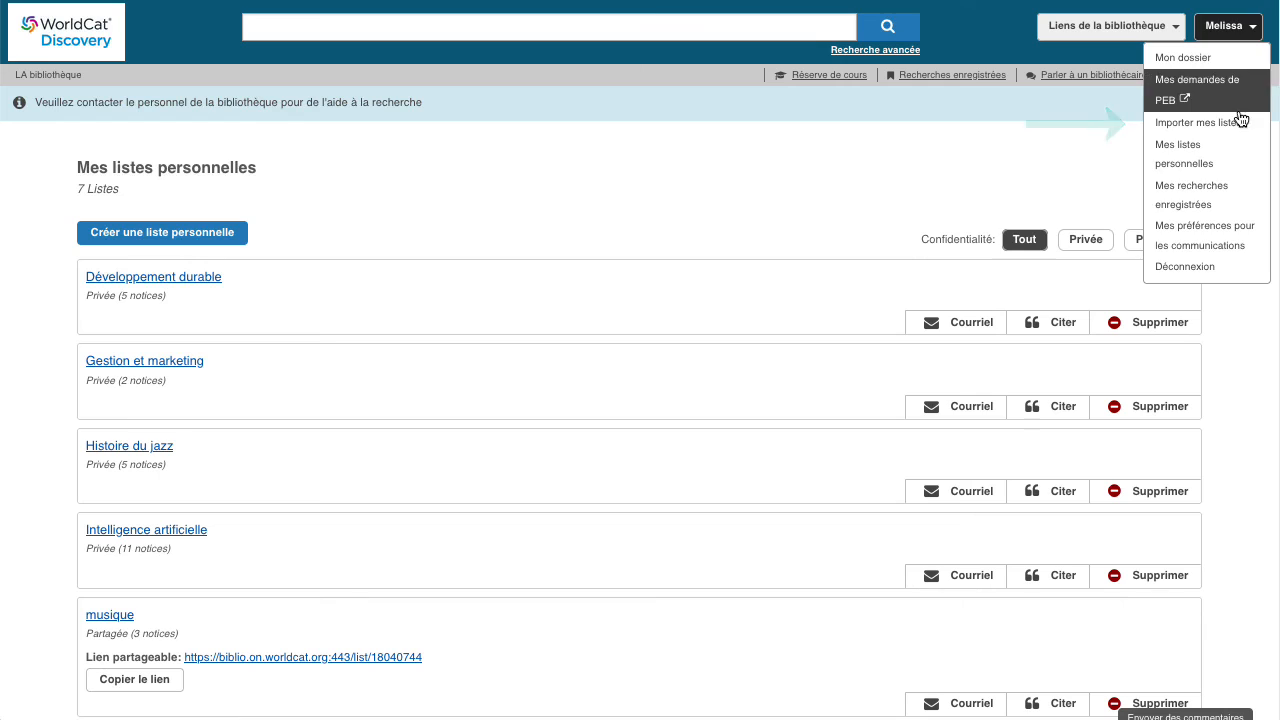
pyautogui.click(1196, 122)
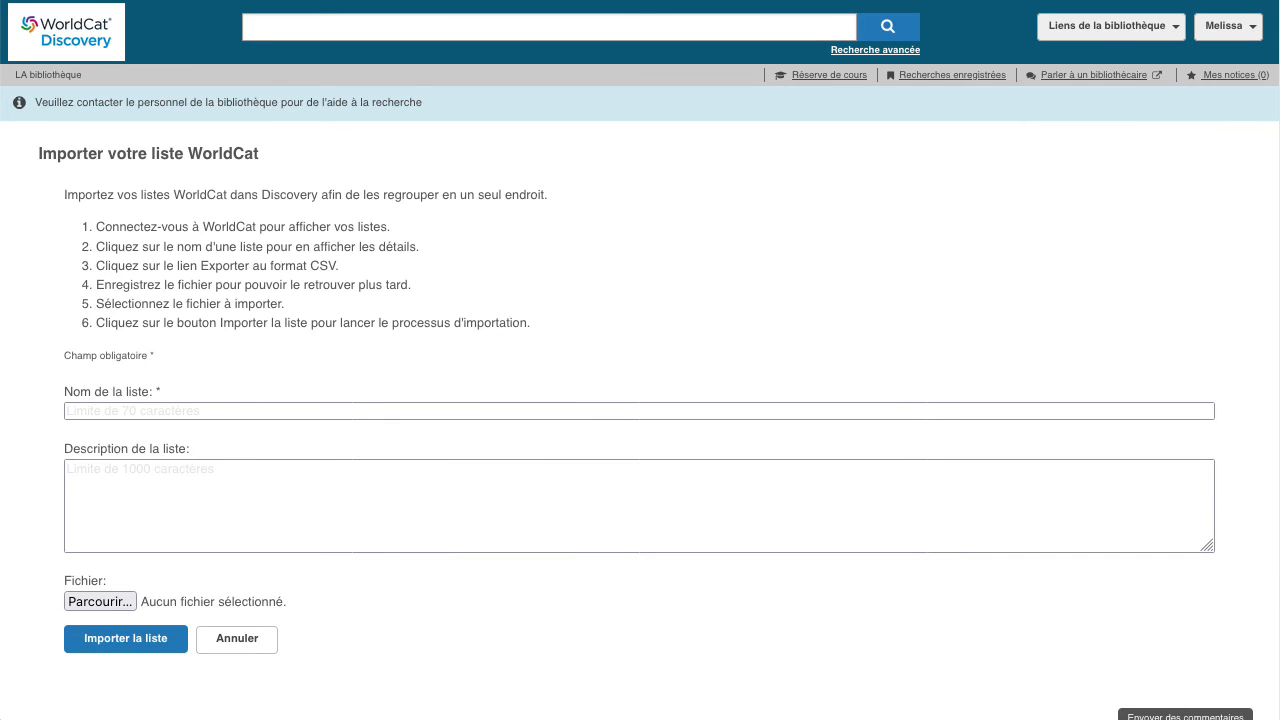
pyautogui.click(347, 411)
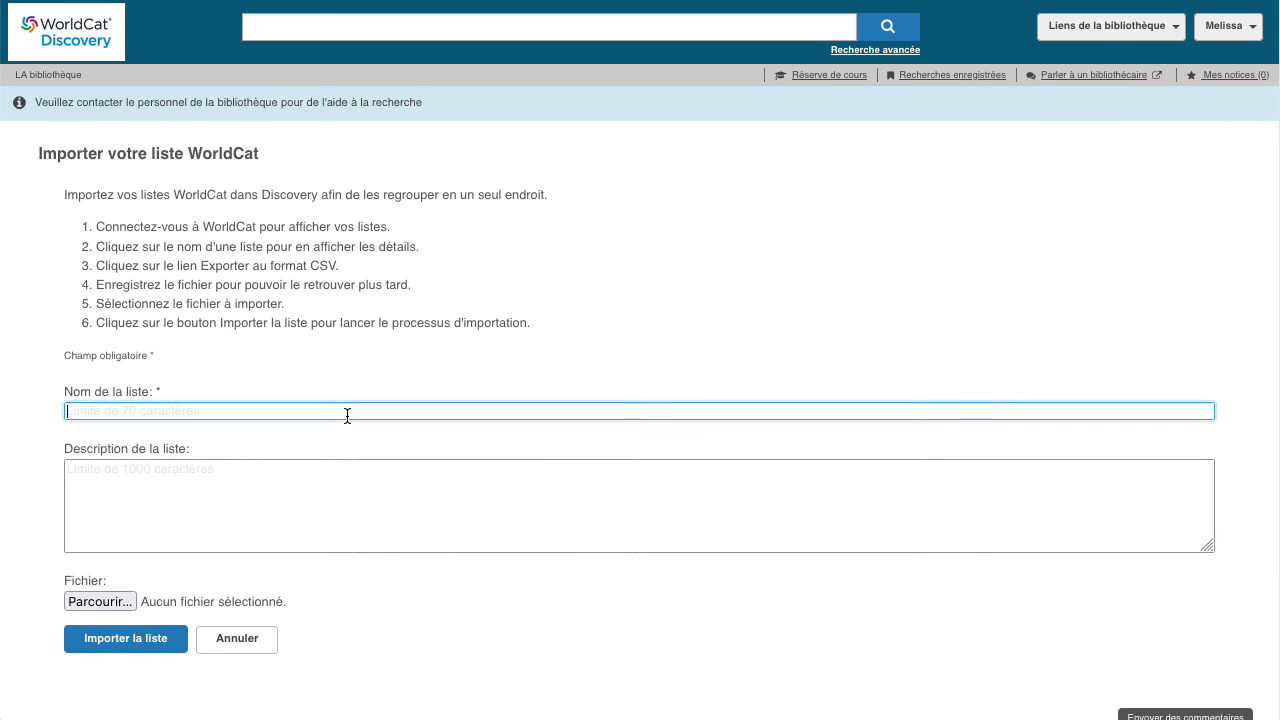
pyautogui.write('mode de vie durable')
pyautogui.click(66, 411)
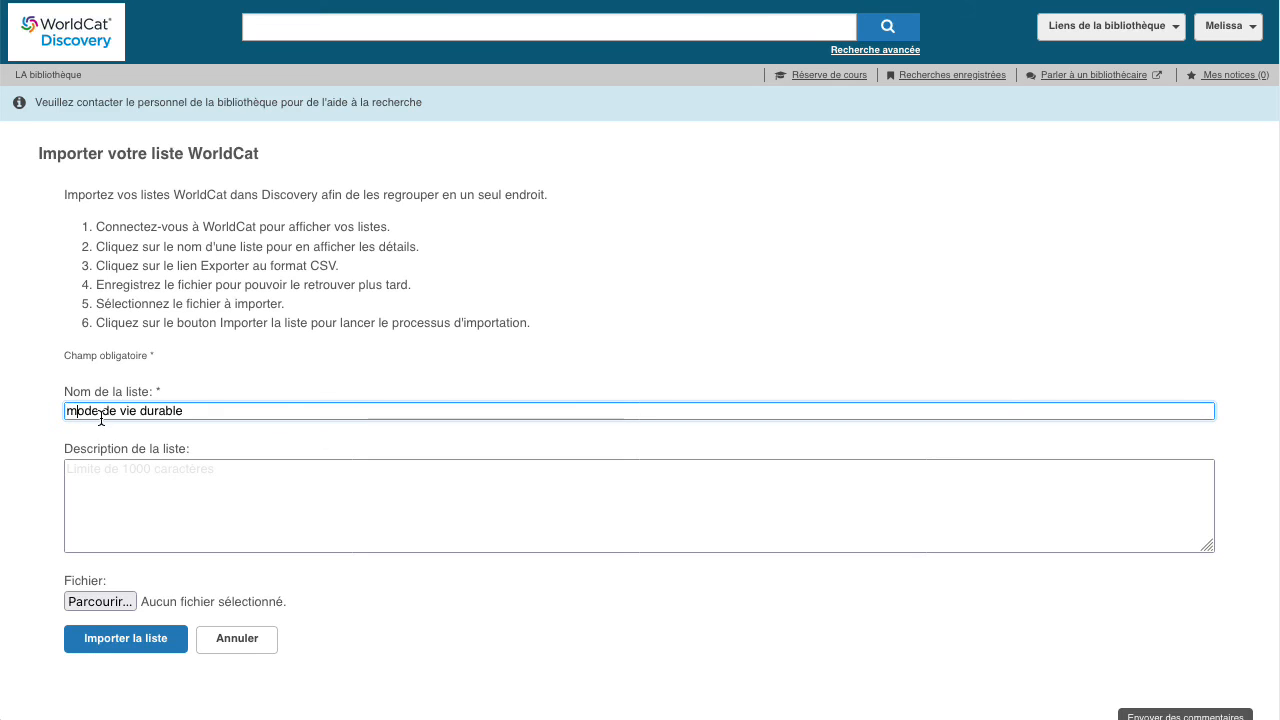
pyautogui.press('Delete')
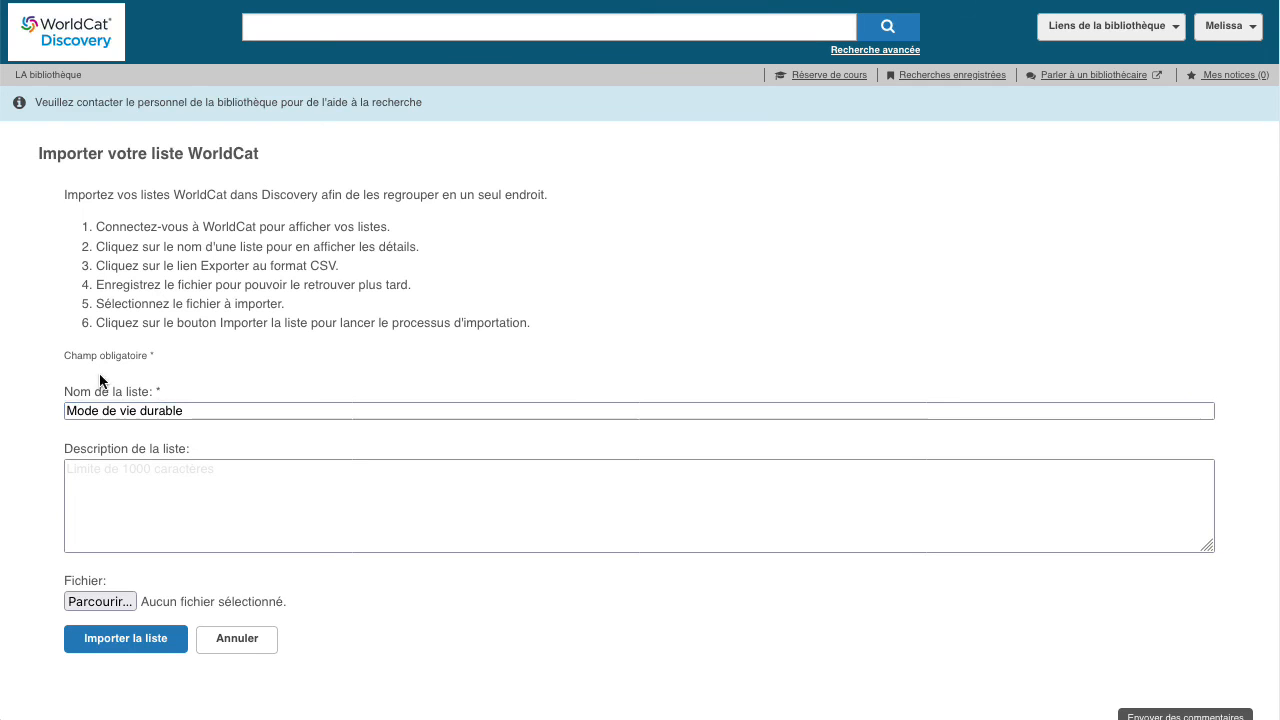
pyautogui.click(234, 526)
pyautogui.write('Mode de vie durable et zéro déchet.')
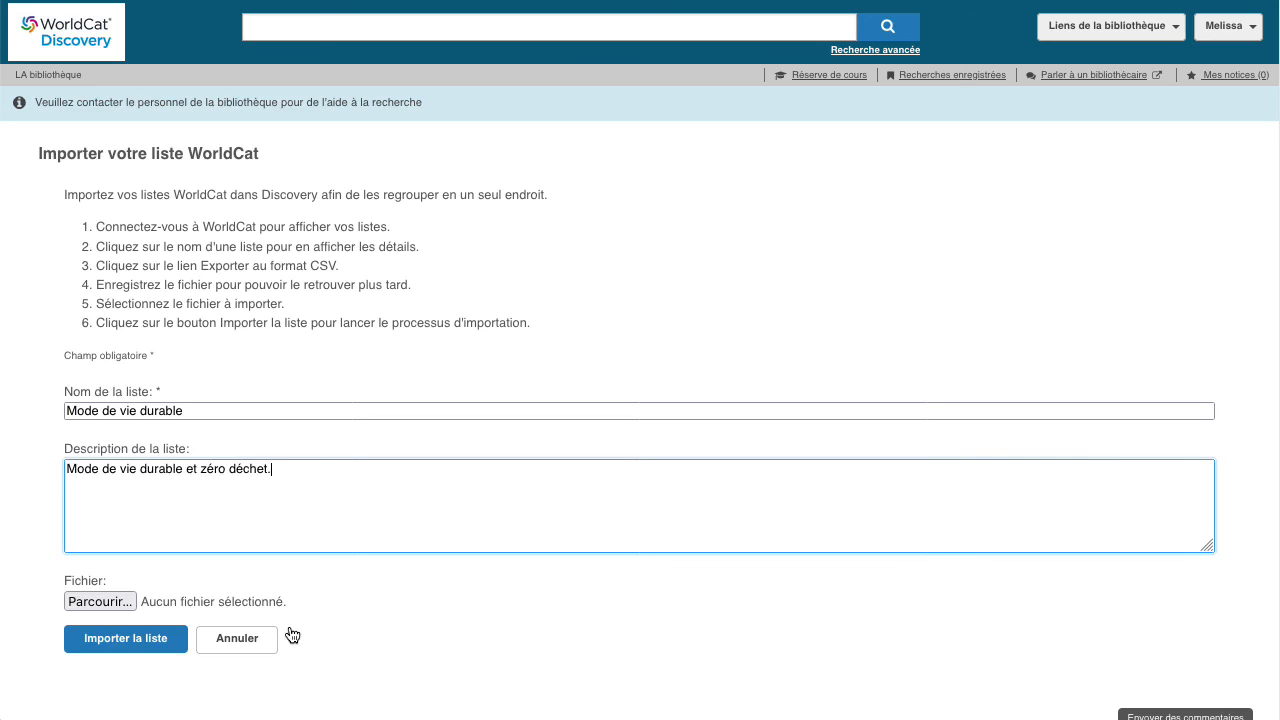
# - Select WorldCat_4055843(1).csv from the Downloads folder as the source file, import the list and view the imported list
pyautogui.click(128, 601)
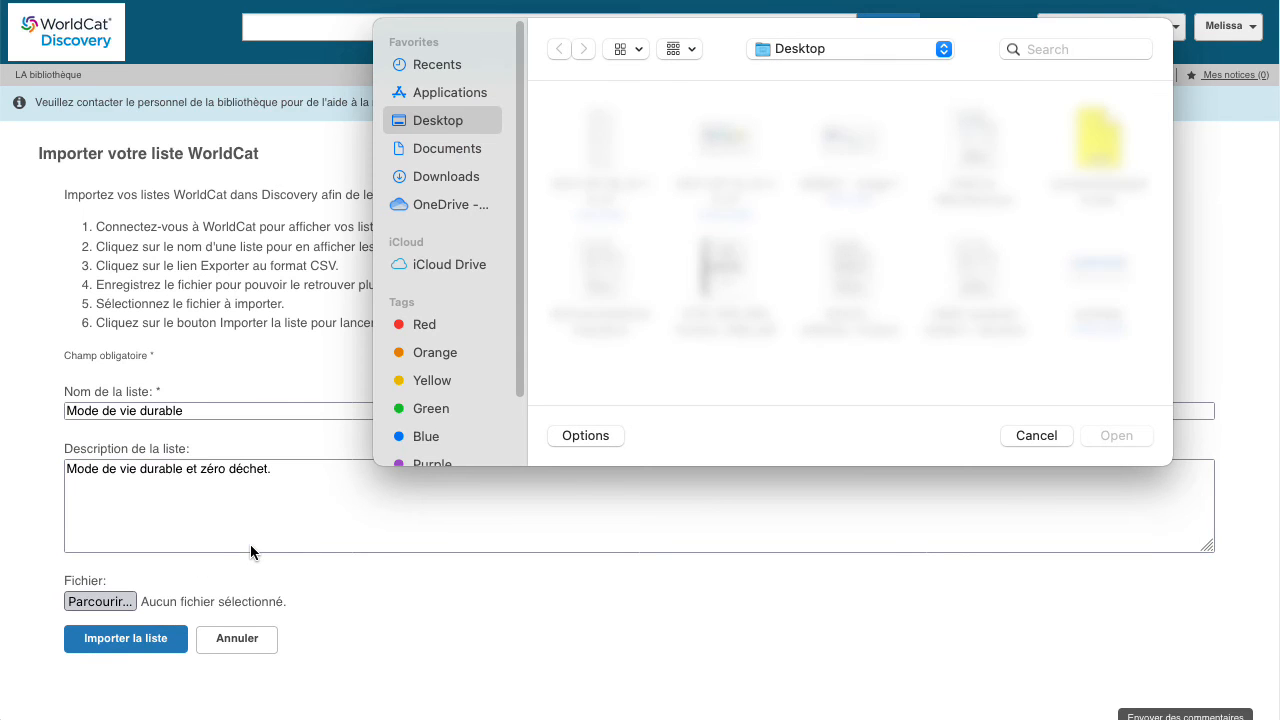
pyautogui.click(456, 177)
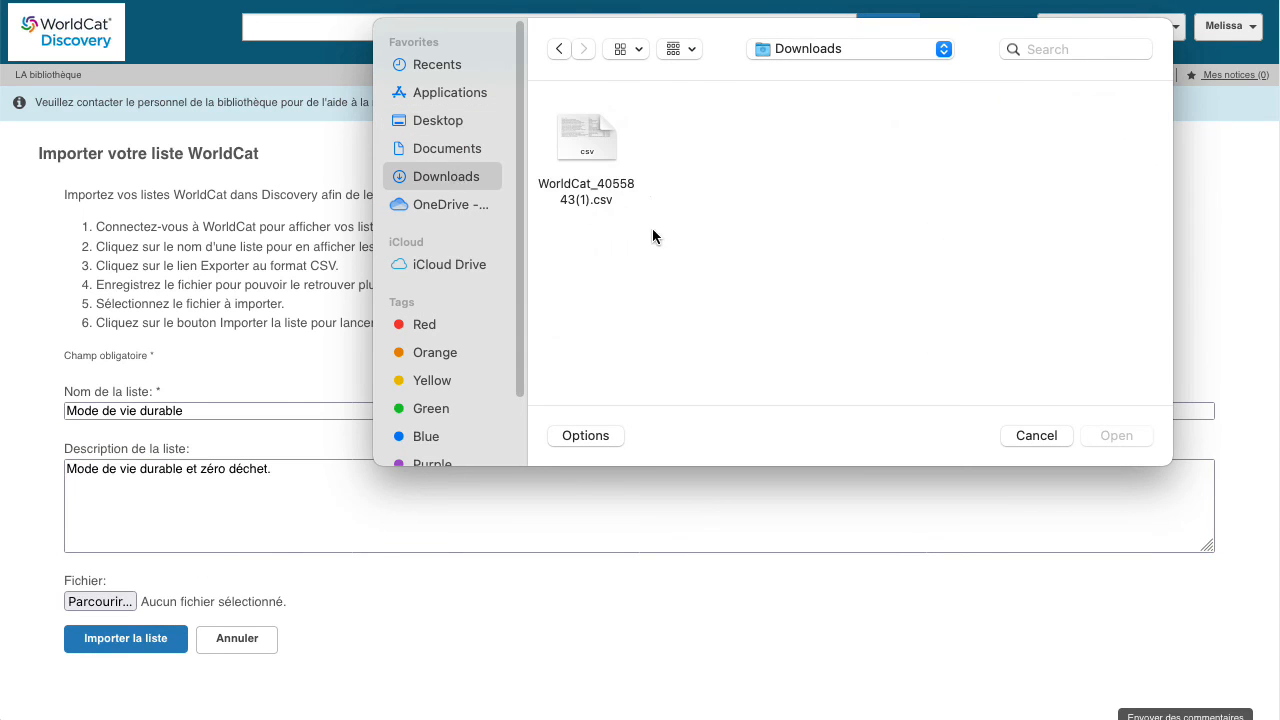
pyautogui.click(600, 145)
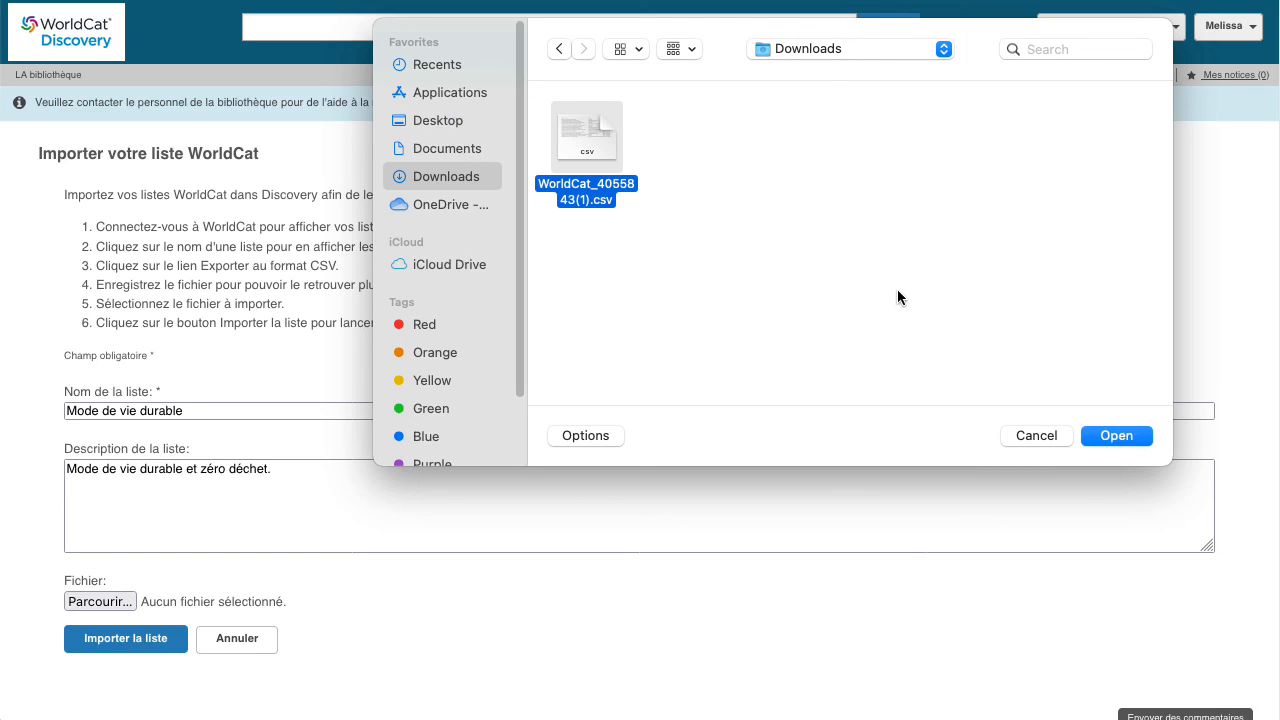
pyautogui.click(1117, 437)
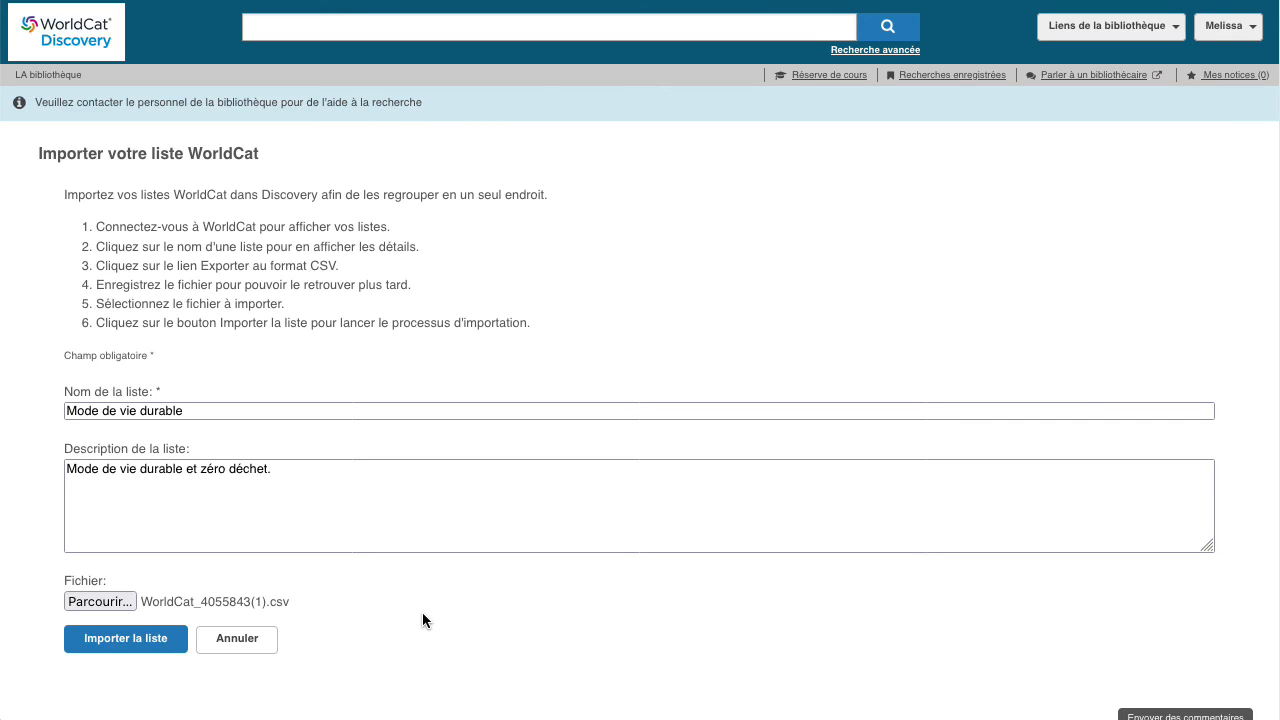
pyautogui.click(131, 641)
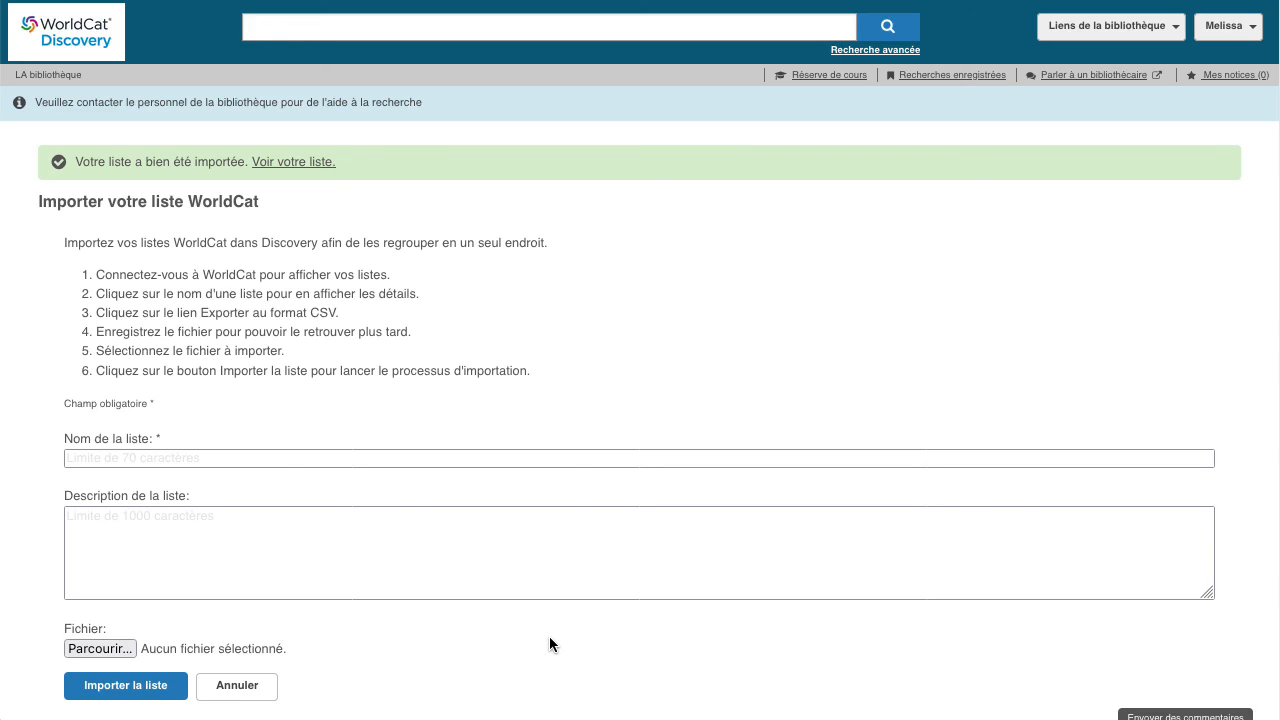
pyautogui.click(324, 163)
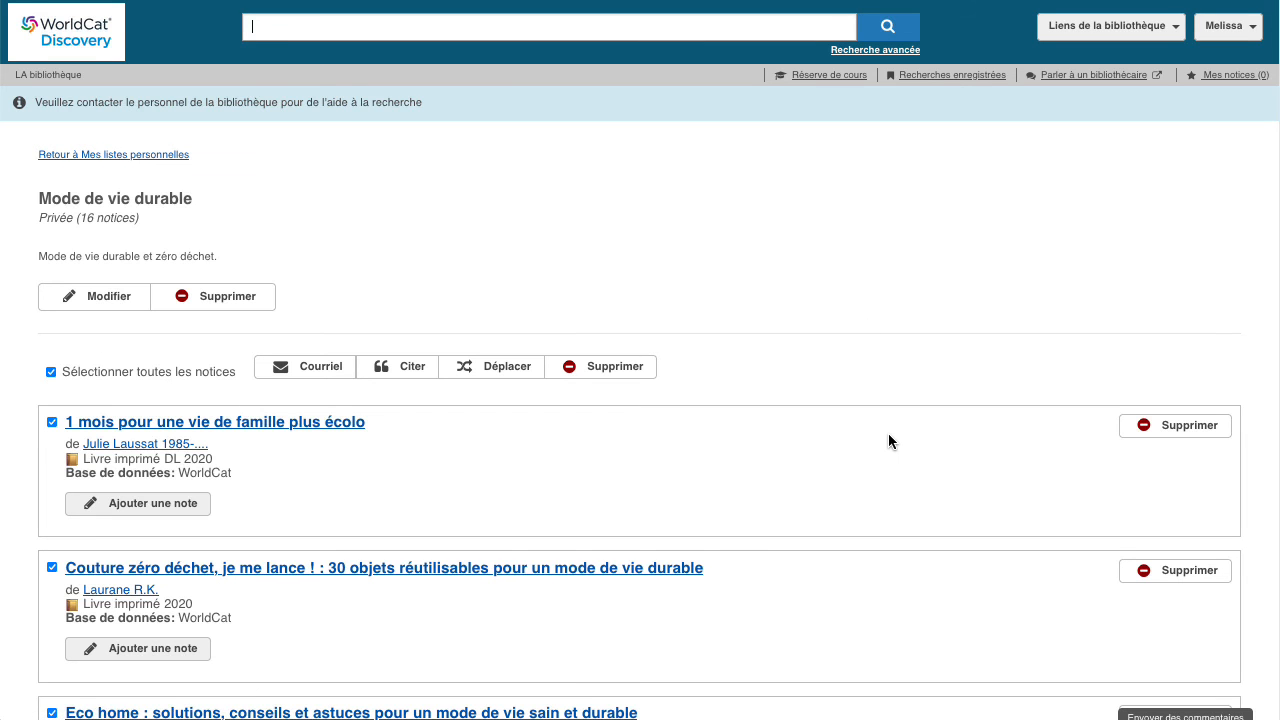